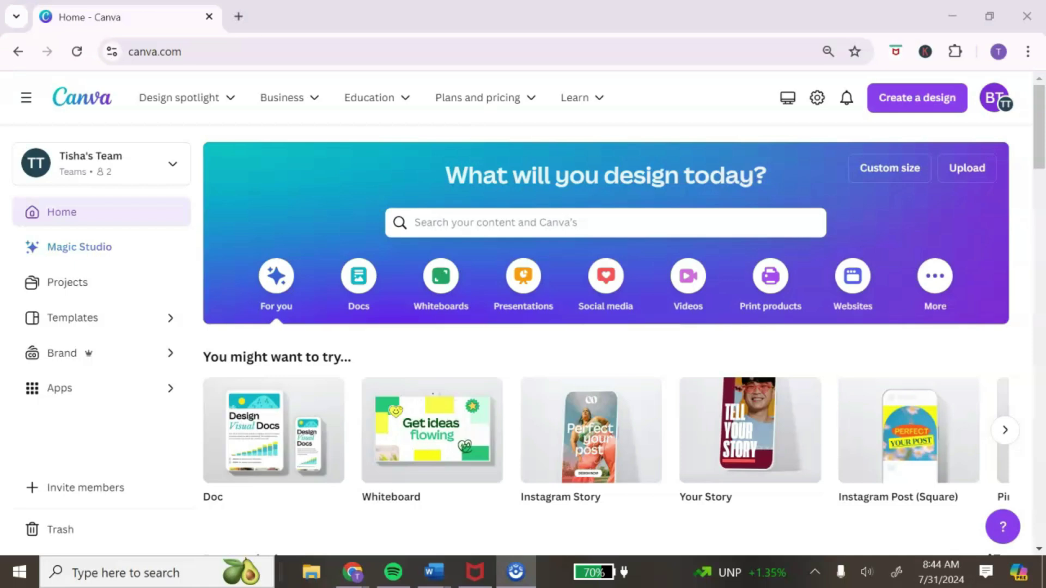
Step: Open the BTS July Magazine design and look through its pages up to the starter kit page
scroll(316, 395, "down", 5)
left_click(315, 402)
scroll(940, 339, "down", 15)
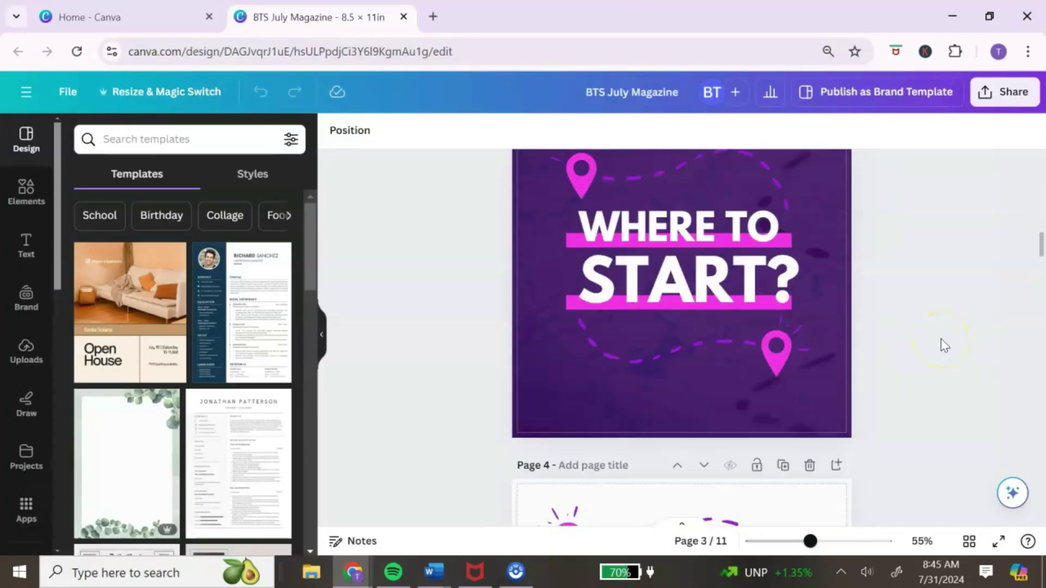
scroll(942, 341, "down", 6)
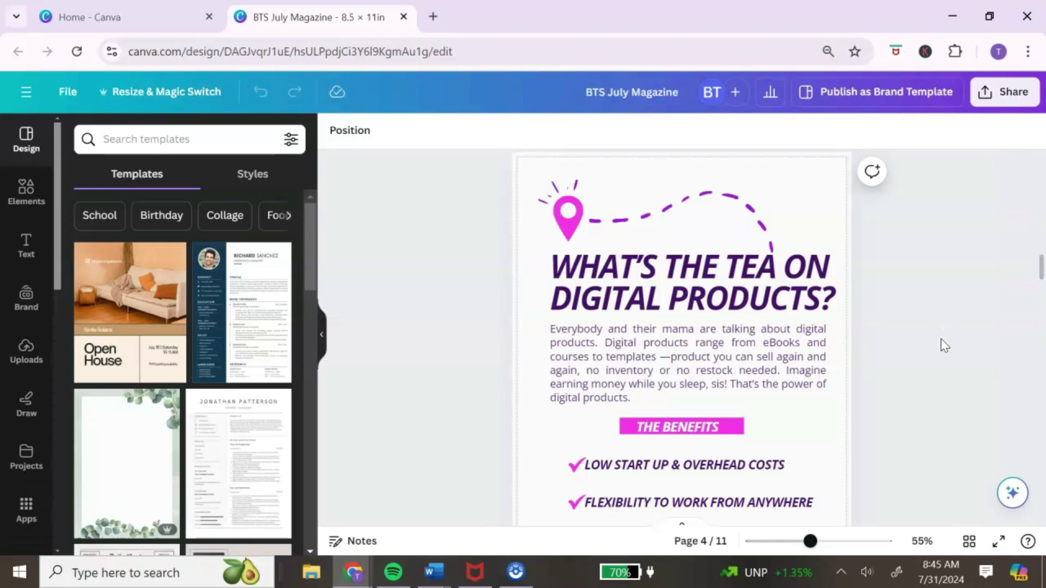
scroll(941, 340, "down", 10)
scroll(941, 345, "down", 12)
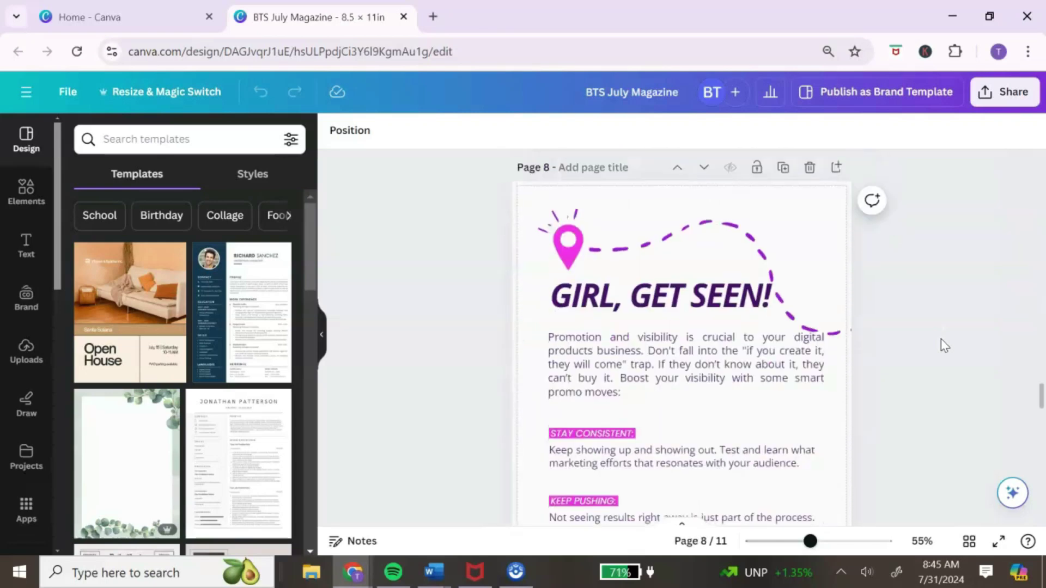
scroll(941, 340, "down", 6)
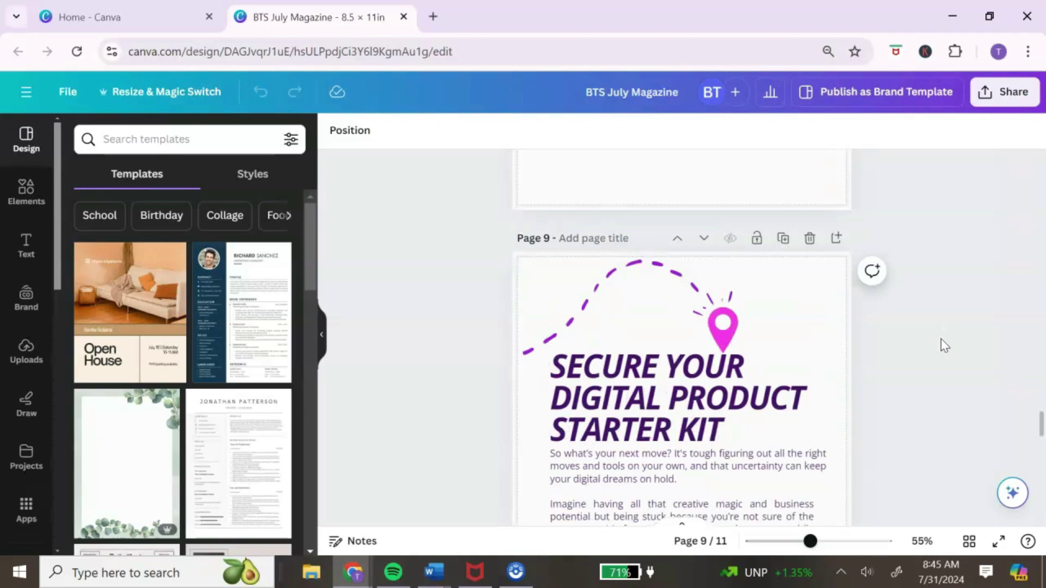
scroll(940, 339, "down", 3)
left_click(833, 483)
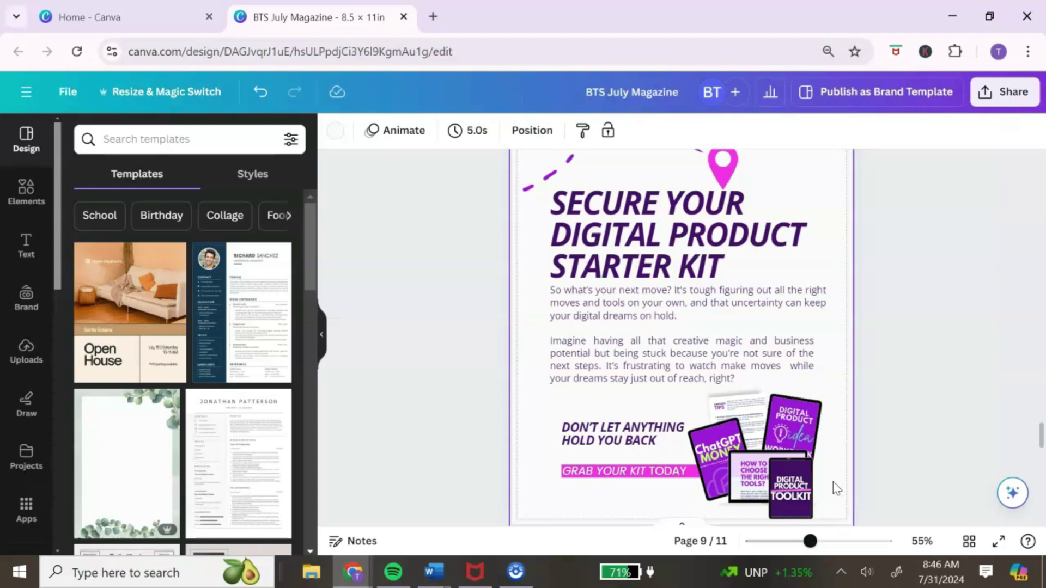
left_click(662, 472)
right_click(659, 476)
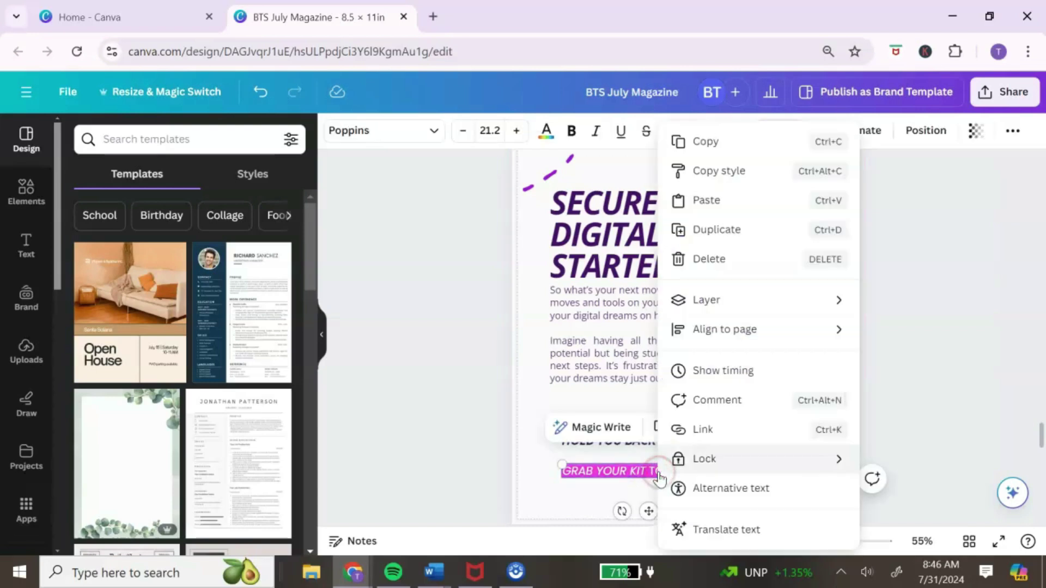
left_click(706, 429)
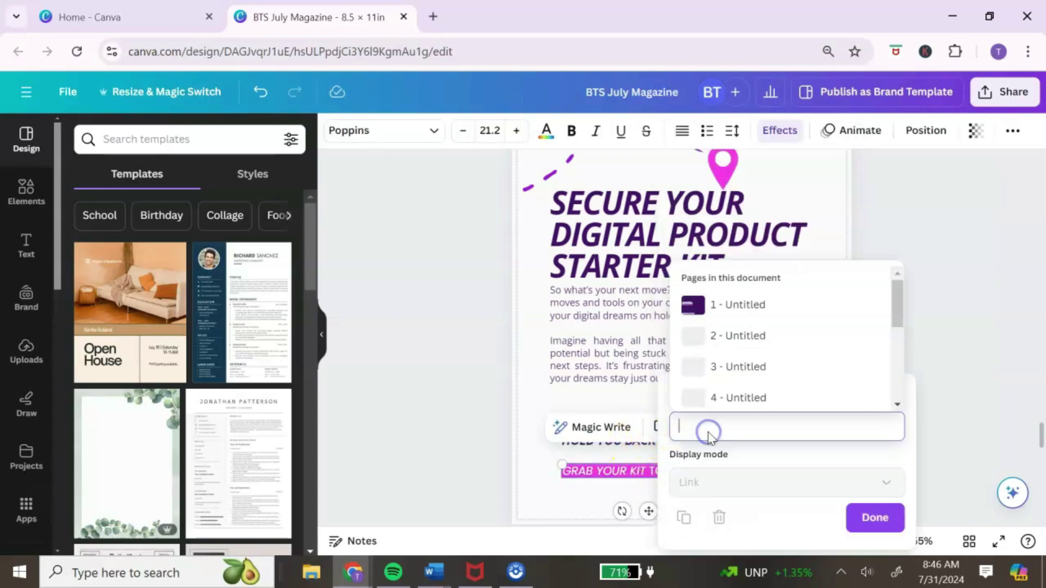
left_click(707, 428)
key("ctrl+v")
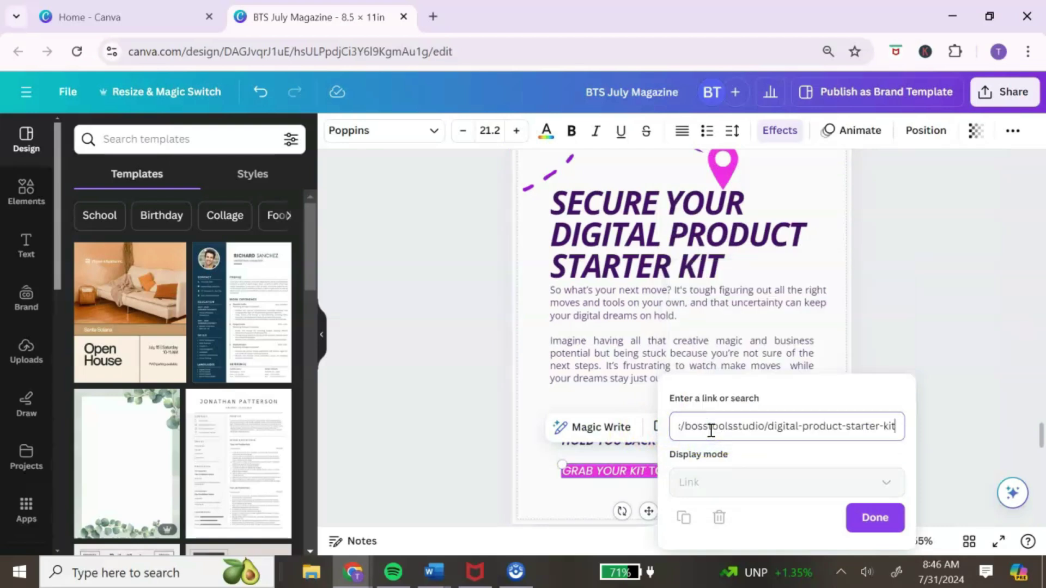
left_click(865, 517)
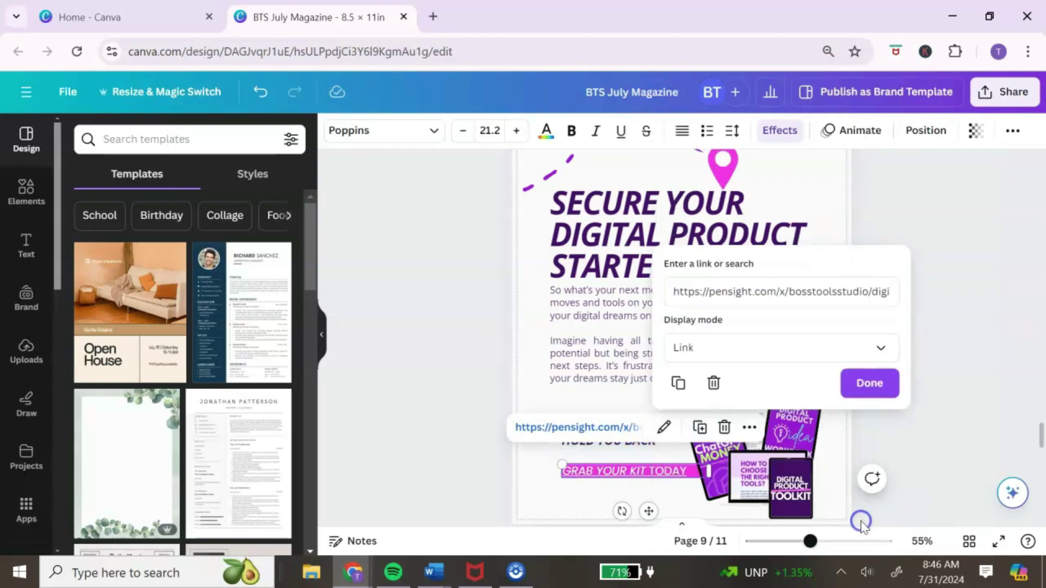
left_click(884, 383)
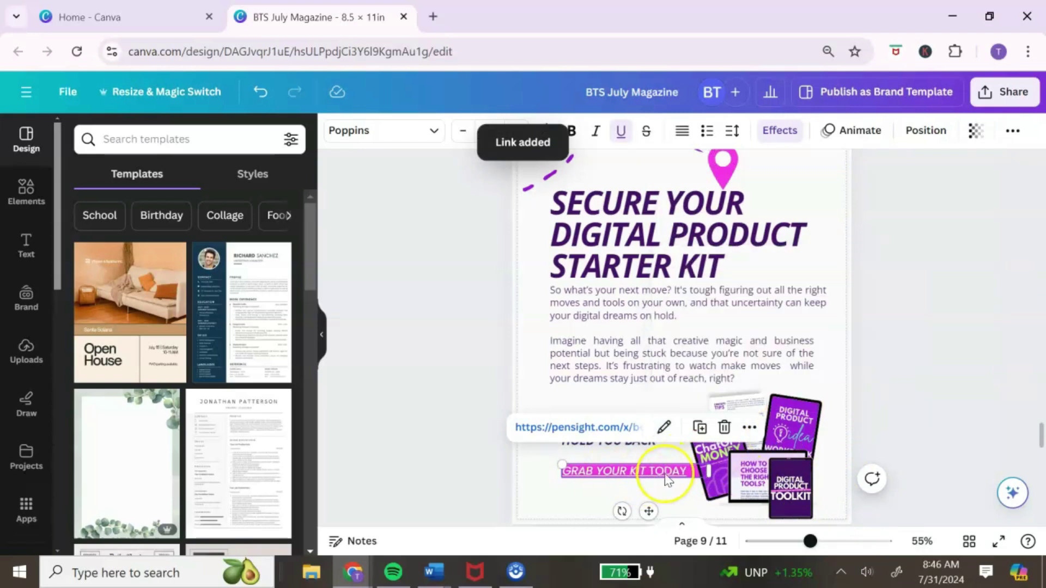
left_click(621, 134)
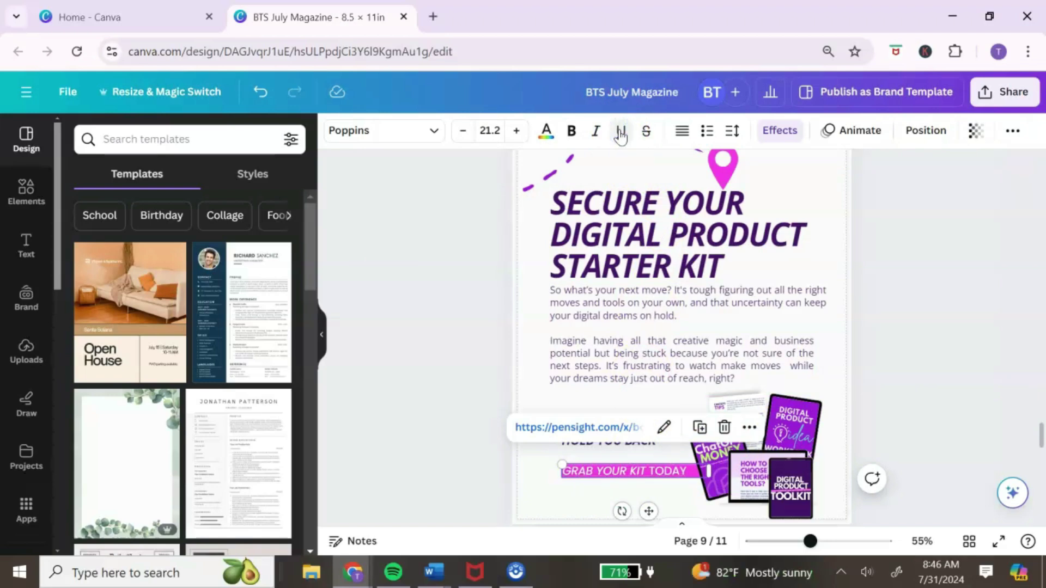
left_click(904, 324)
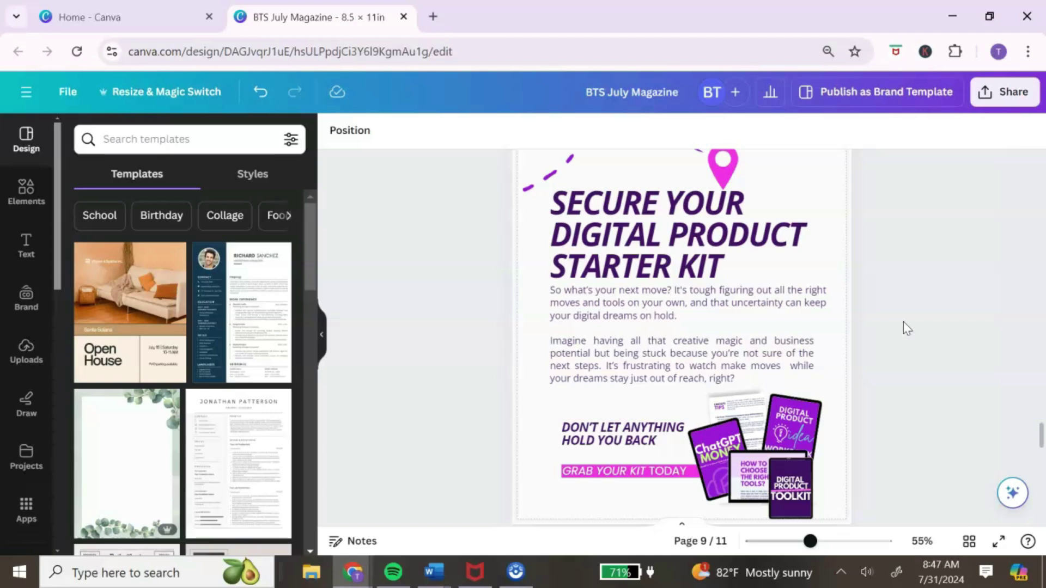
Step: Search the design's sharing options for "flipbook" and choose Heyzine Flipbooks
left_click(1027, 101)
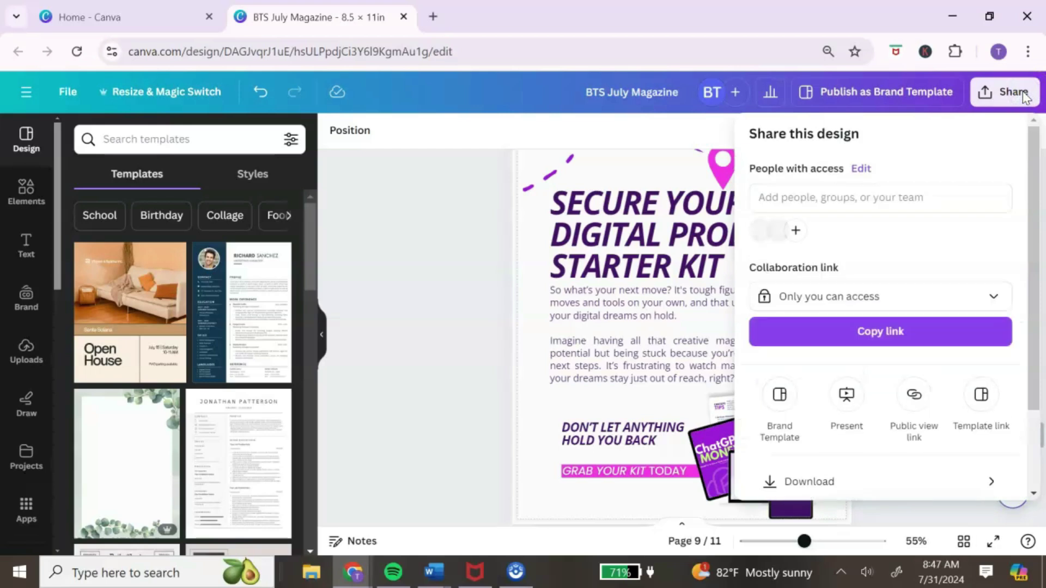
scroll(878, 423, "down", 2)
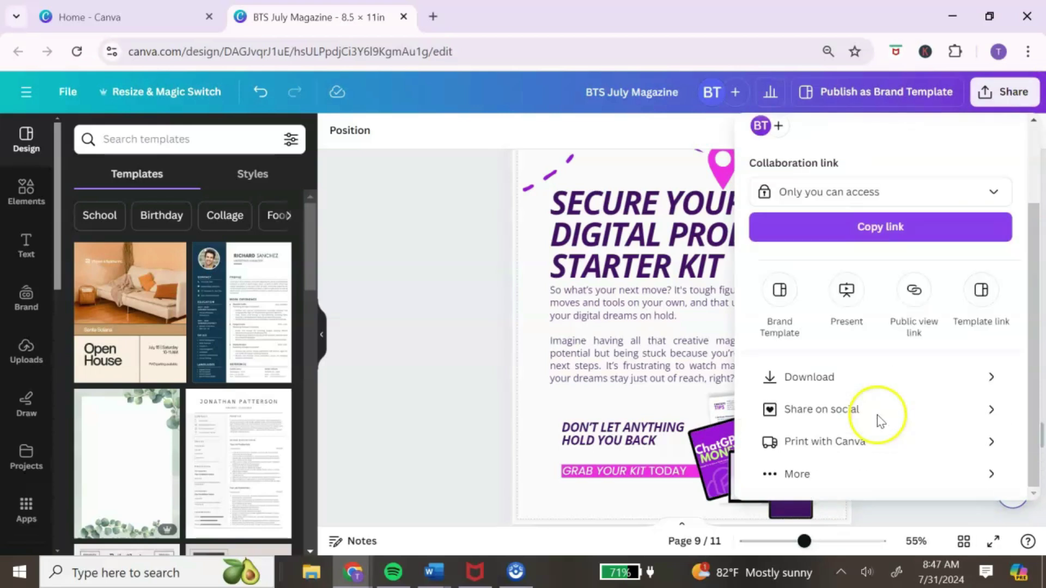
left_click(810, 476)
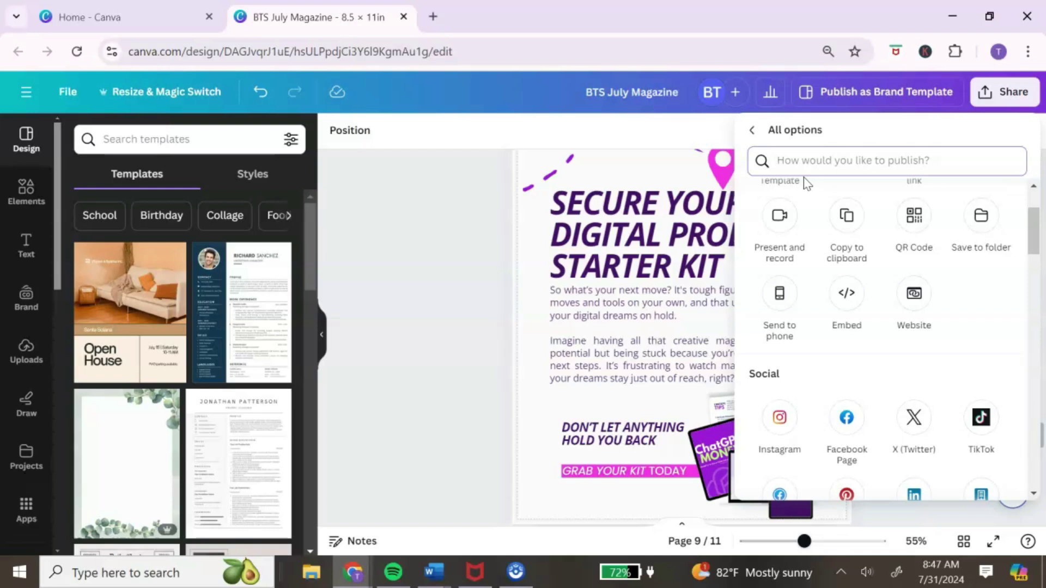
type("flipbook")
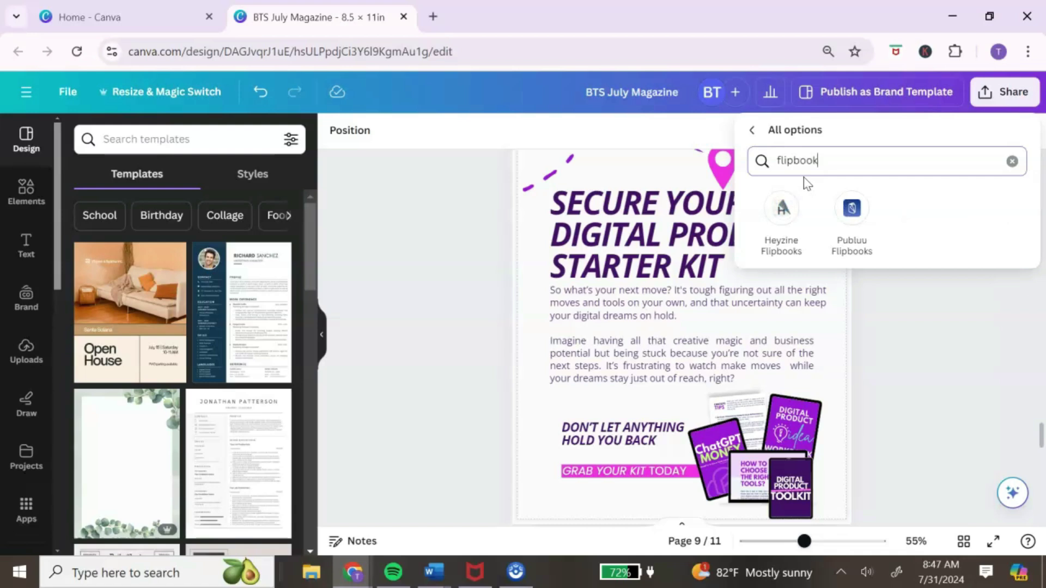
left_click(780, 216)
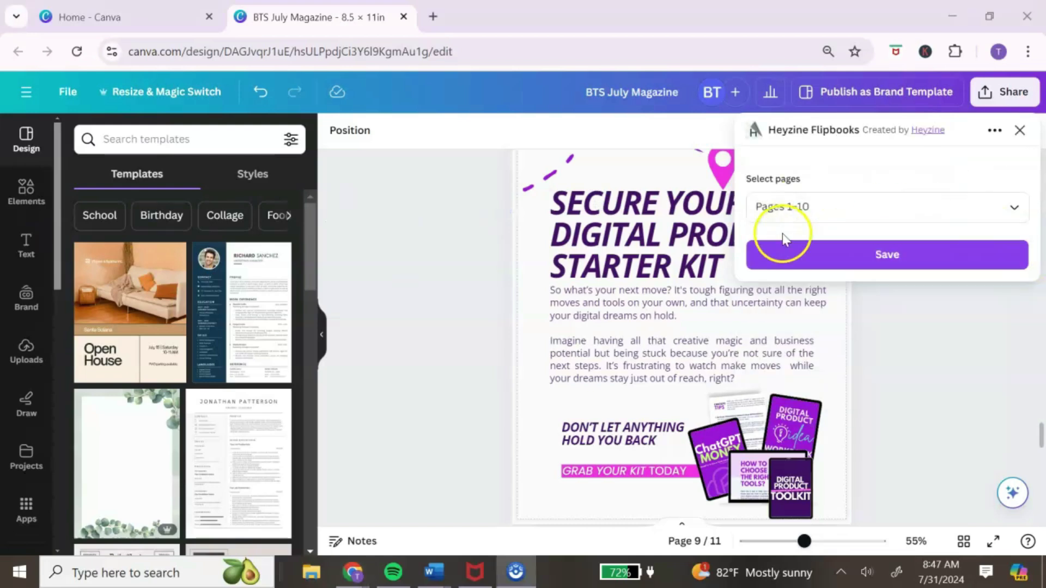
Step: Select all 11 pages of the magazine and save them to Heyzine Flipbooks
left_click(1014, 208)
mouse_move(1024, 270)
left_mouse_down()
mouse_move(1023, 388)
mouse_move(1033, 316)
mouse_move(1024, 249)
left_mouse_up()
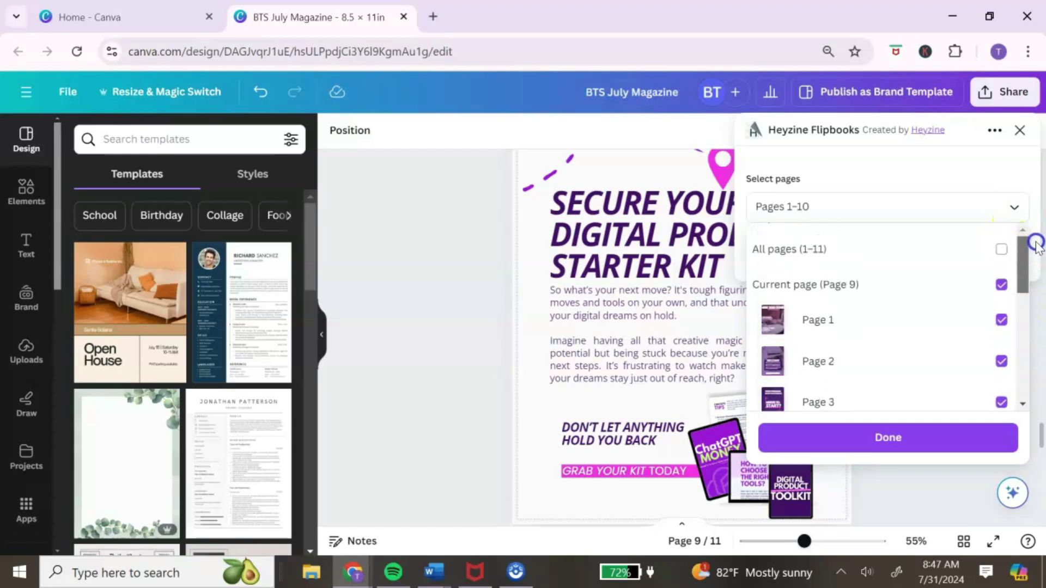
left_click(1000, 253)
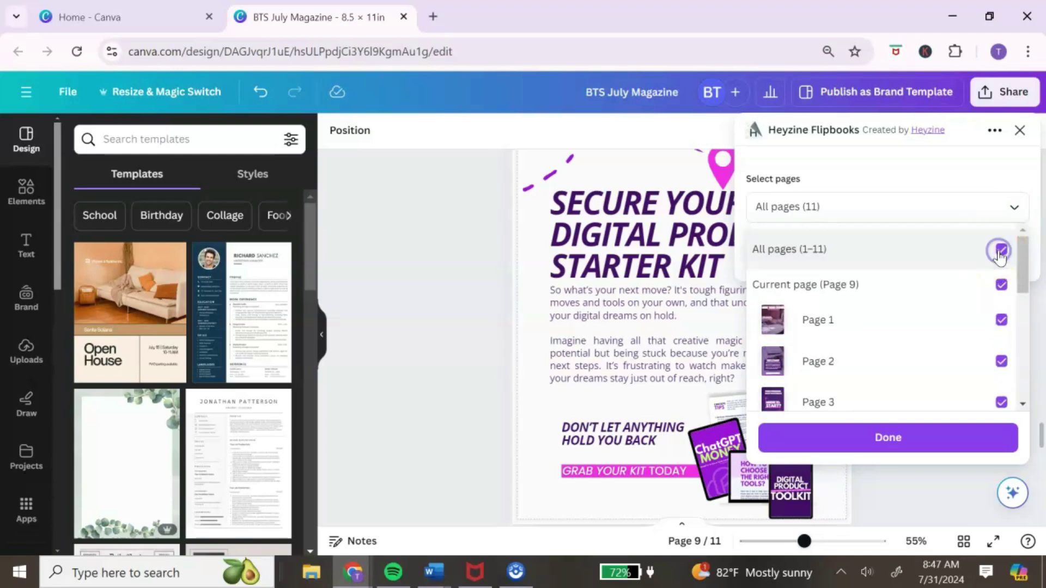
left_click(917, 443)
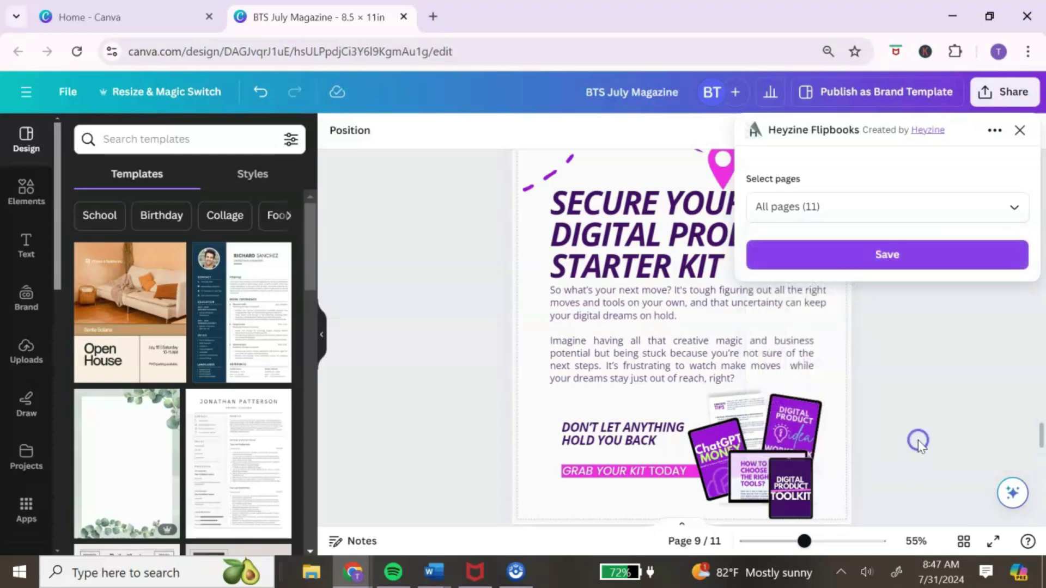
left_click(891, 264)
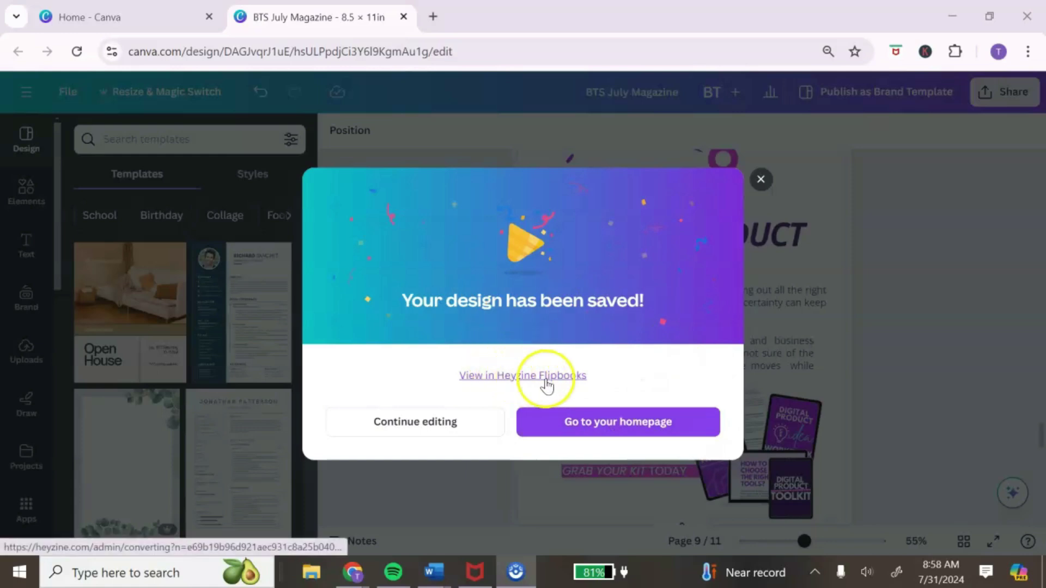
Step: Open the saved design in Heyzine Flipbooks and page forward through the flipbook preview
left_click(566, 382)
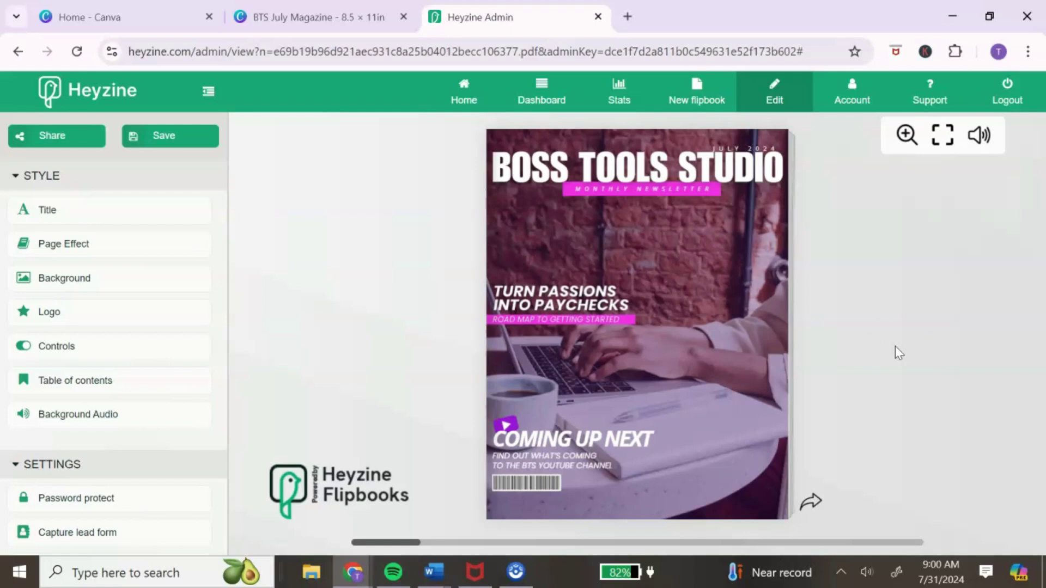
left_click(809, 502)
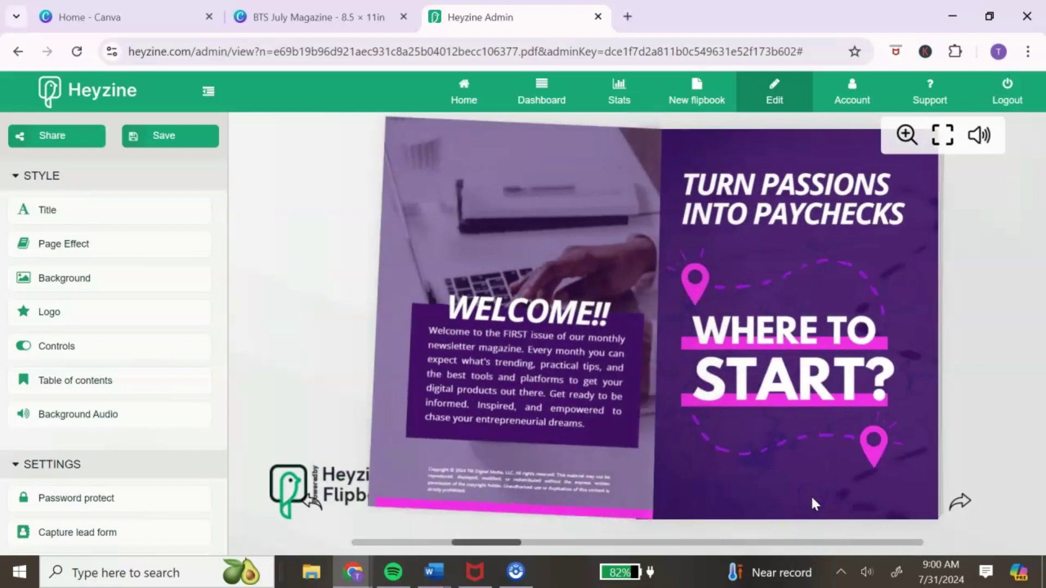
left_click(961, 502)
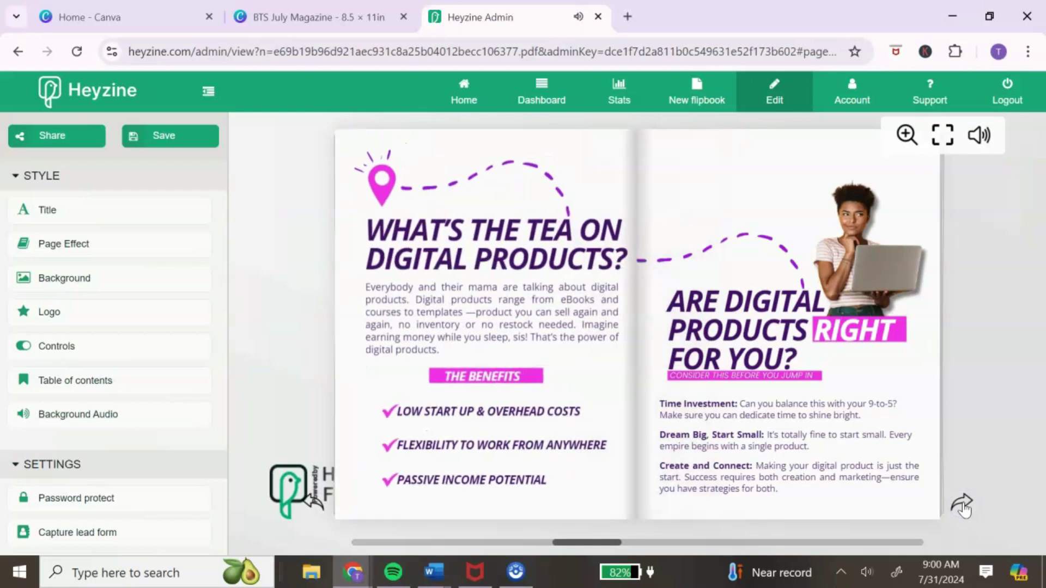
left_click(962, 505)
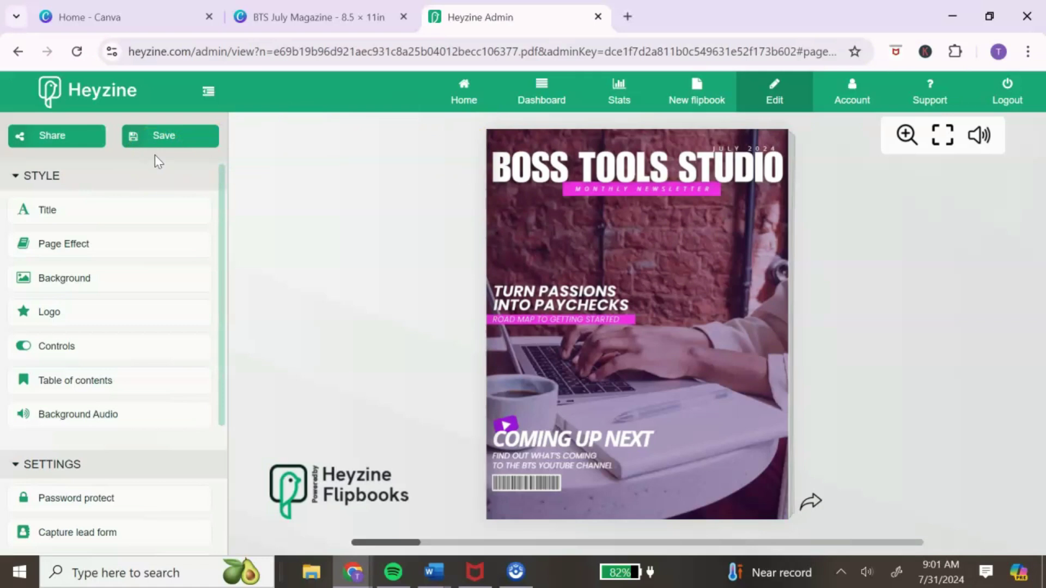
Step: Title the flipbook "BTS July Newsletter", keep titles shown on its background, and save the settings
left_click(64, 210)
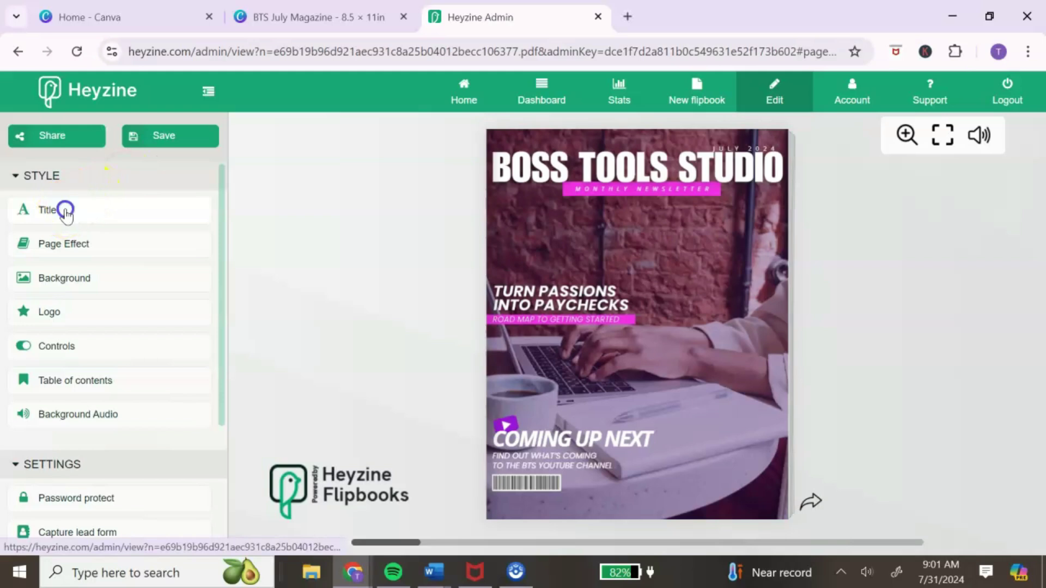
left_click(349, 260)
type("BTS July Newsletter")
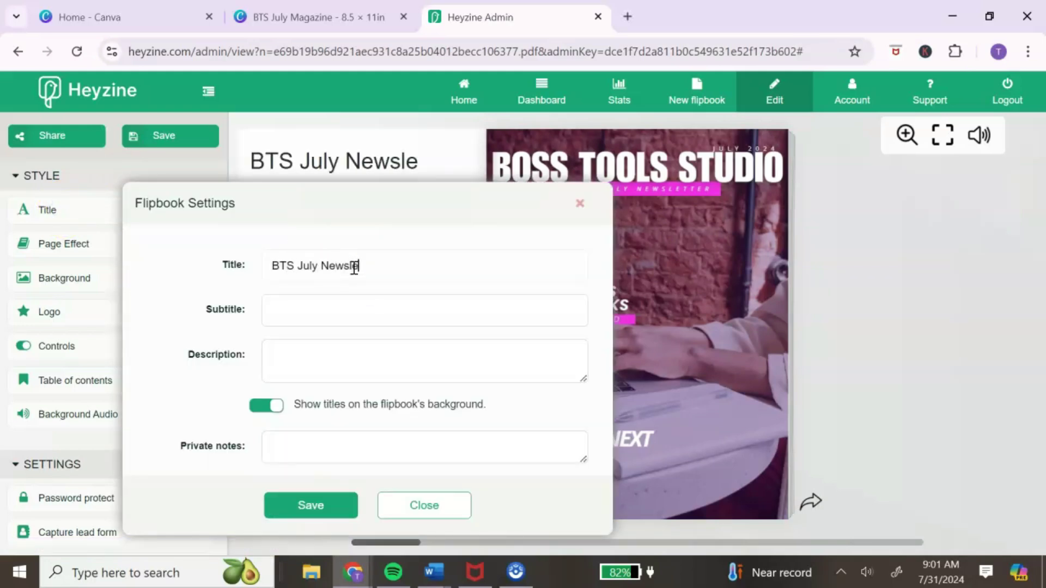
key("Tab")
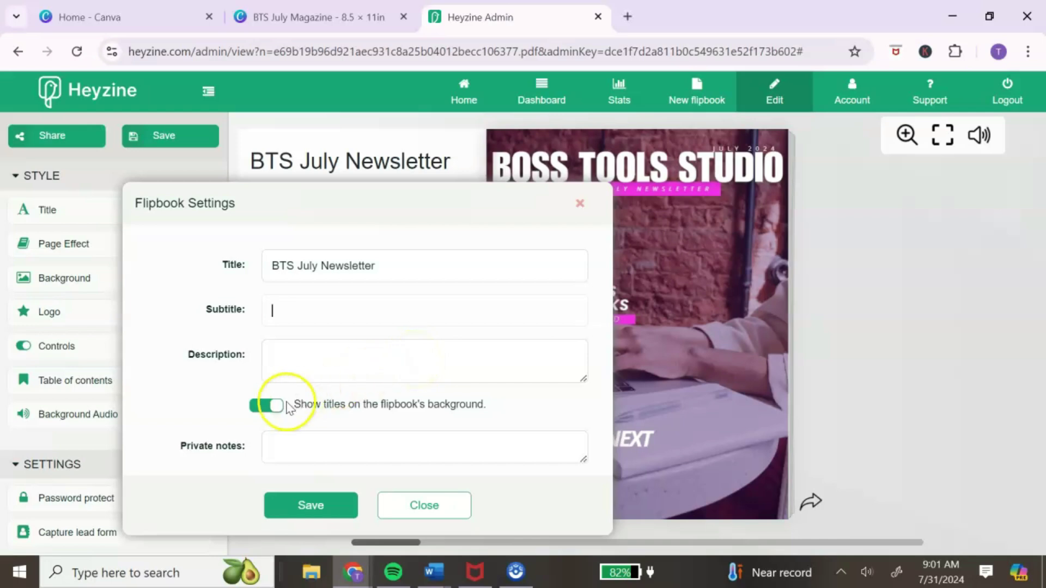
left_click(257, 403)
left_click(254, 408)
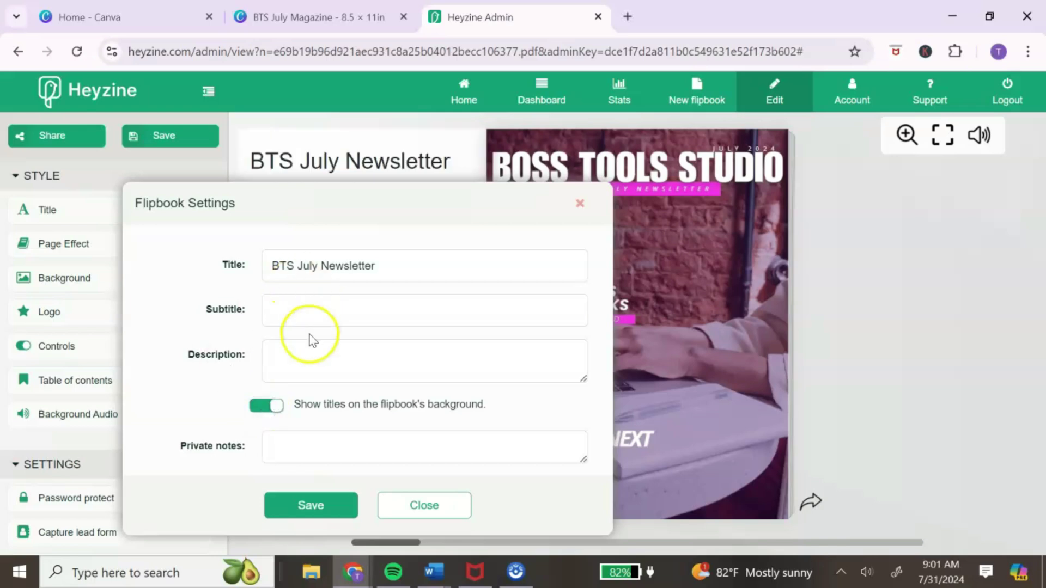
left_click(311, 500)
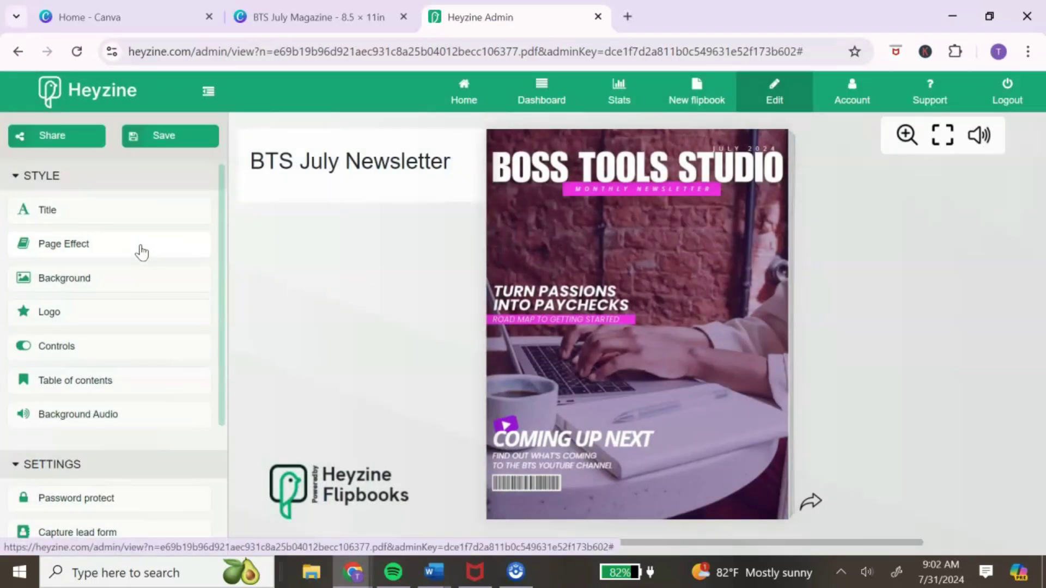
Step: Set the flipbook's page effect to Book and close the page effect settings
left_click(100, 243)
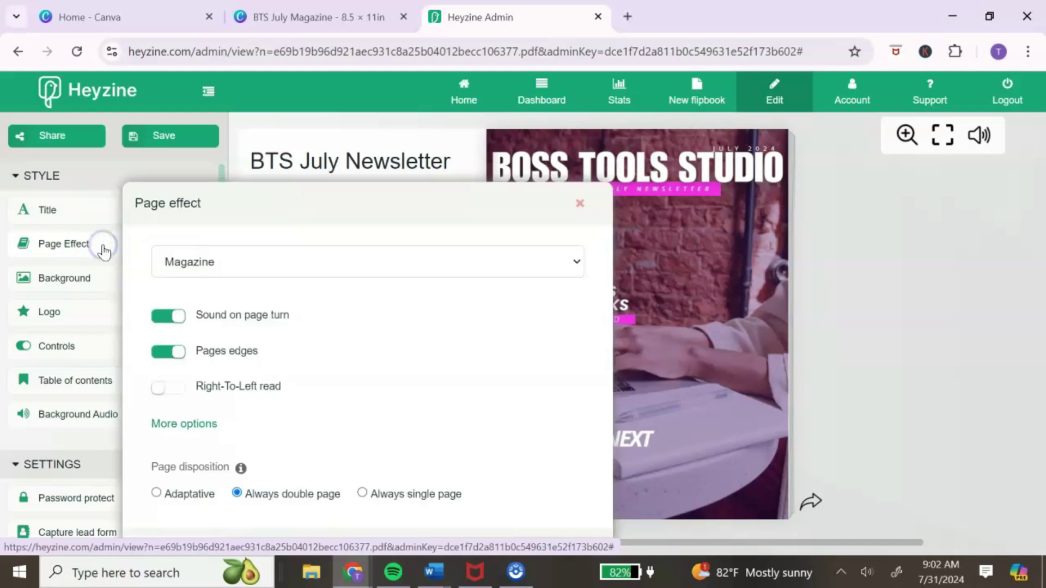
left_click(573, 264)
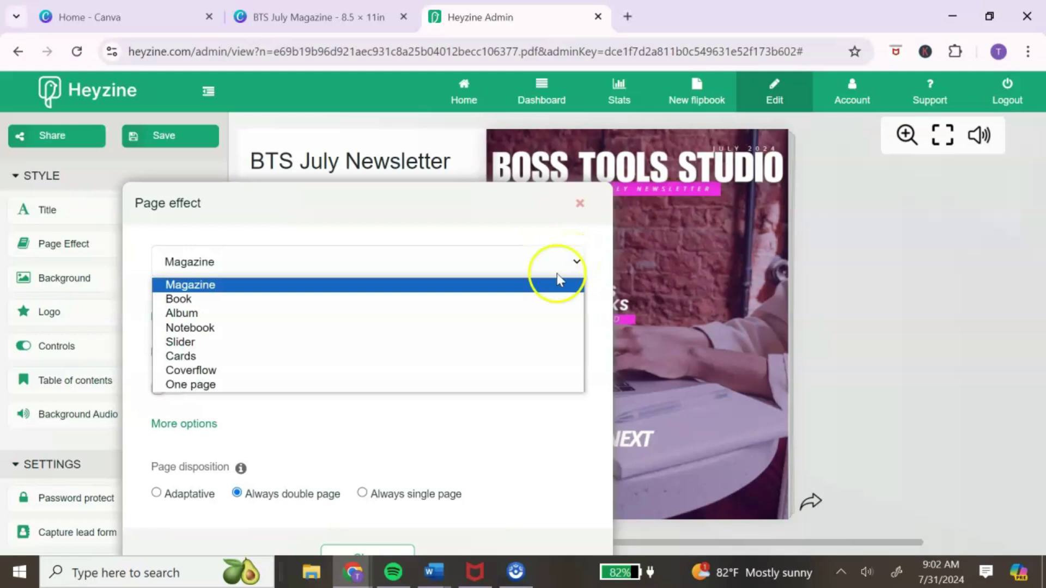
left_click(538, 300)
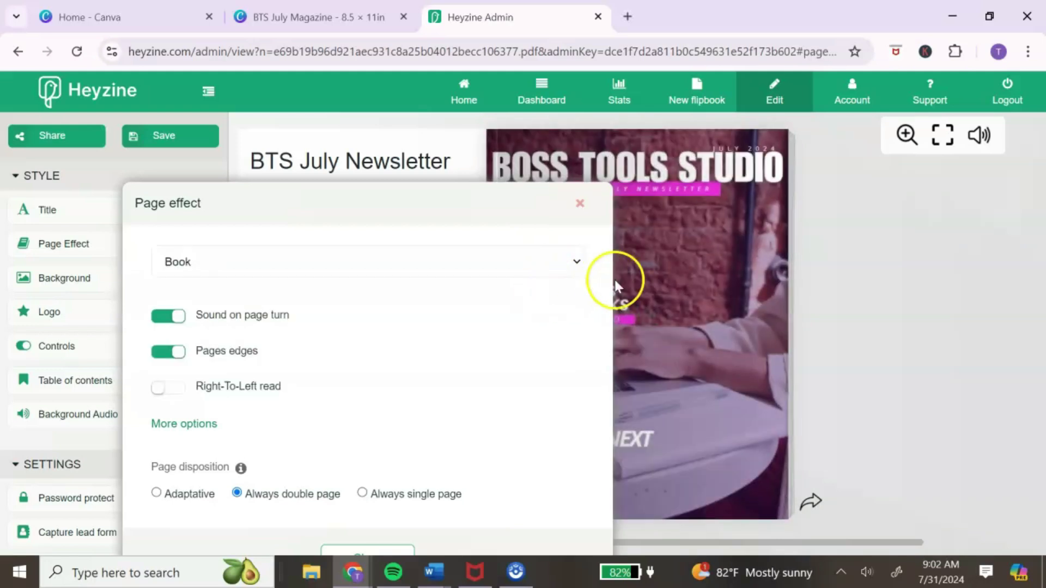
left_click(374, 553)
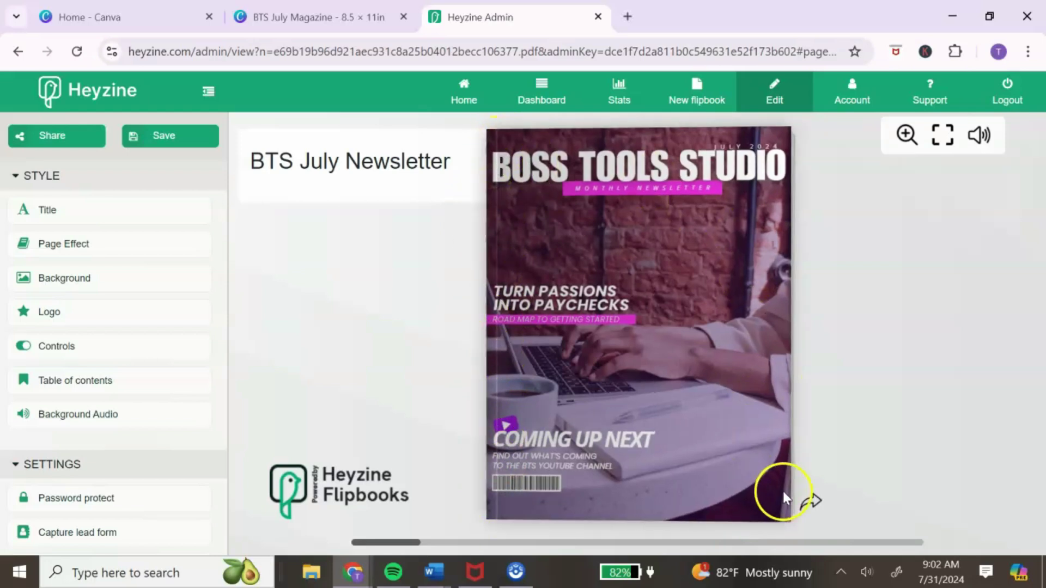
Step: Try the Notebook page effect on the flipbook and close the page effect settings
left_click(67, 254)
left_click(263, 254)
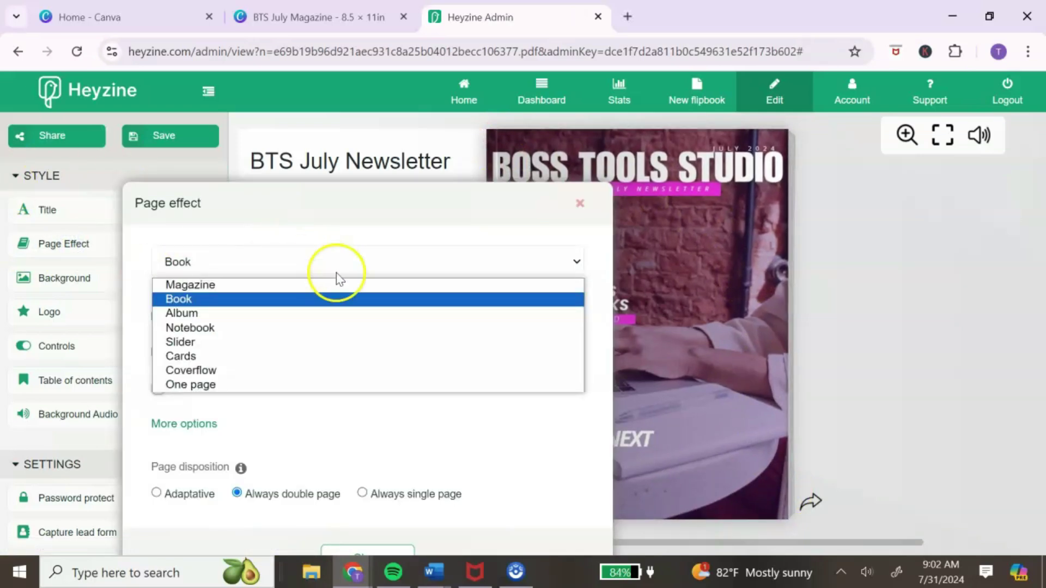
left_click(322, 328)
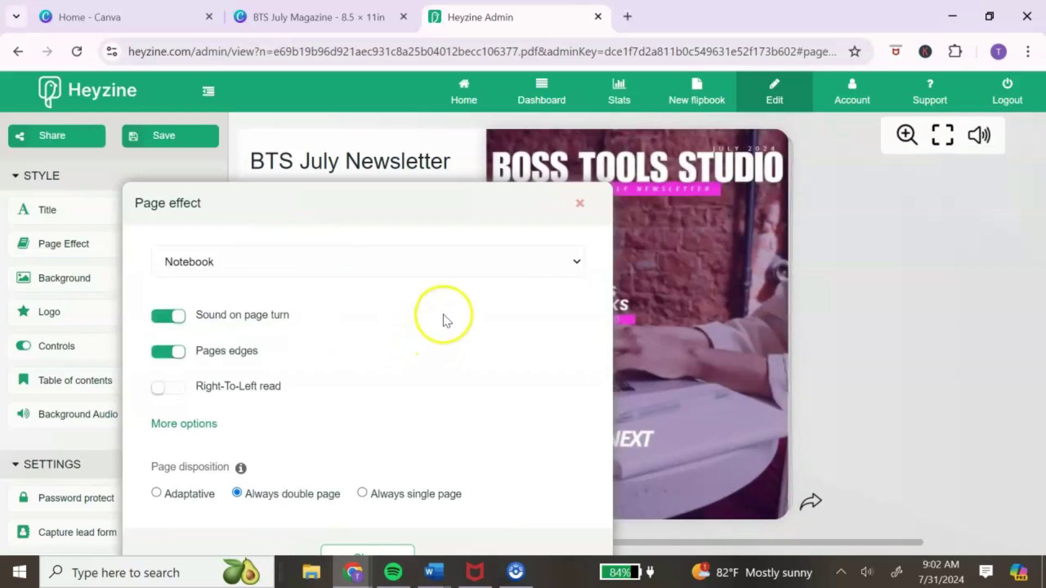
left_click(381, 555)
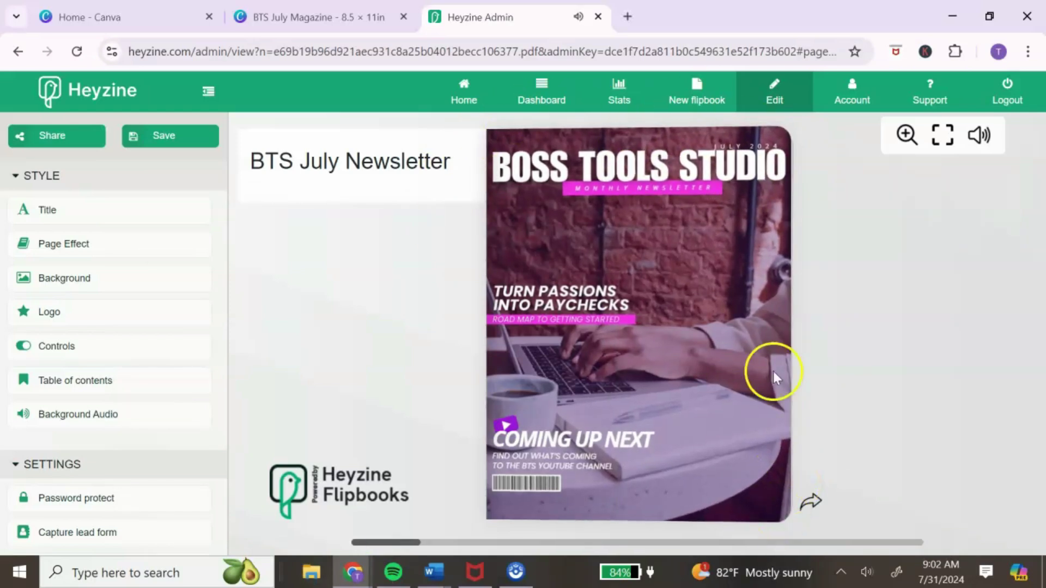
Step: Set the flipbook's page effect to Magazine
left_click(65, 244)
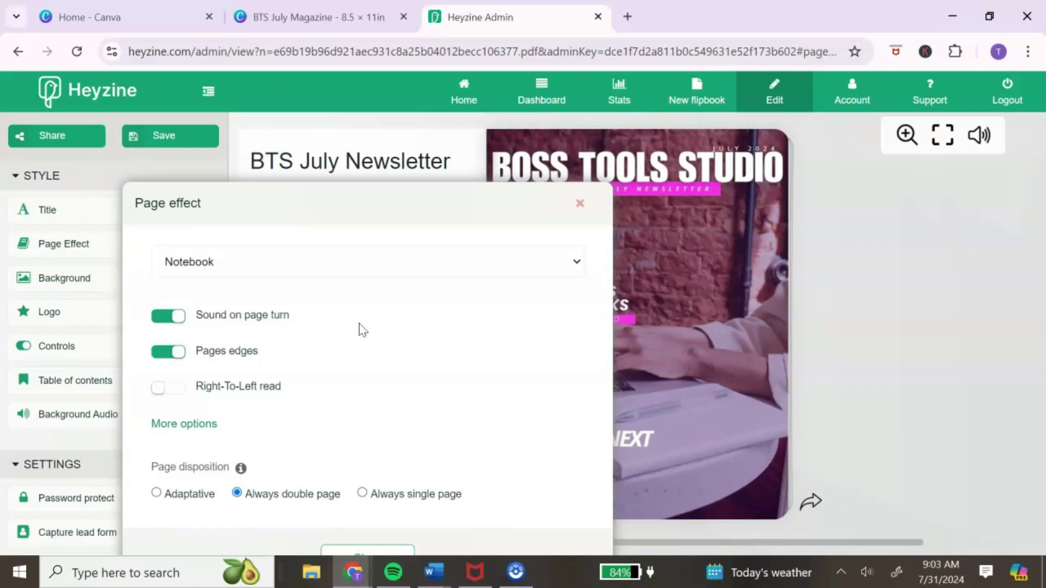
left_click(338, 270)
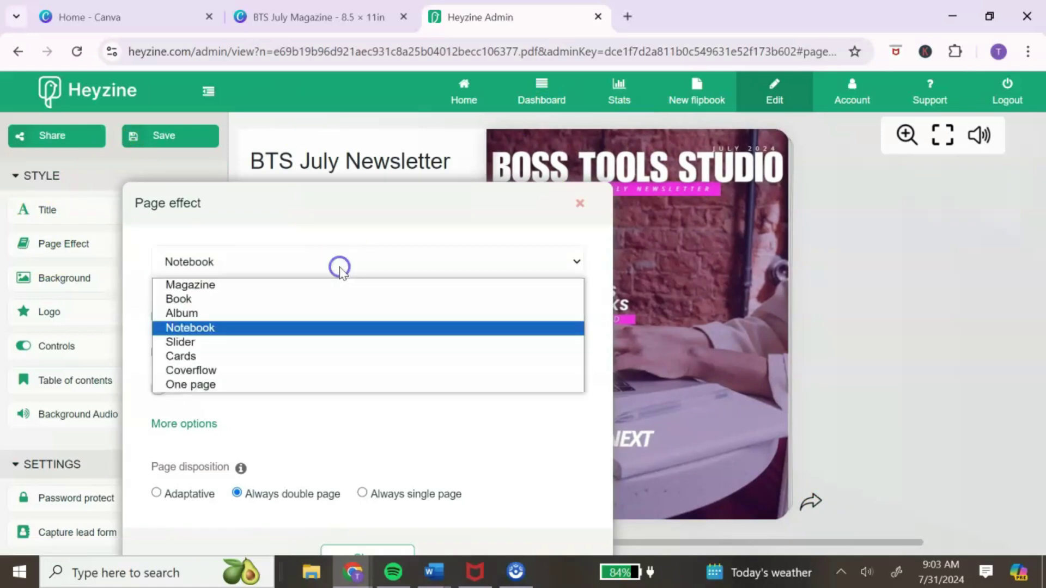
left_click(337, 281)
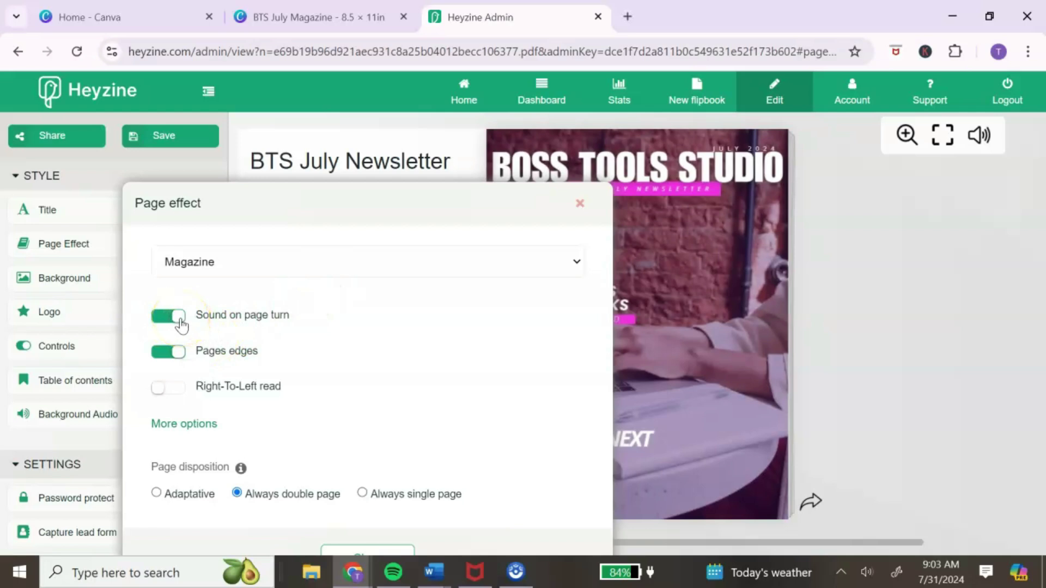
Step: Switch the page-turn sound off and on again, and do the same for the page edges
left_click(180, 318)
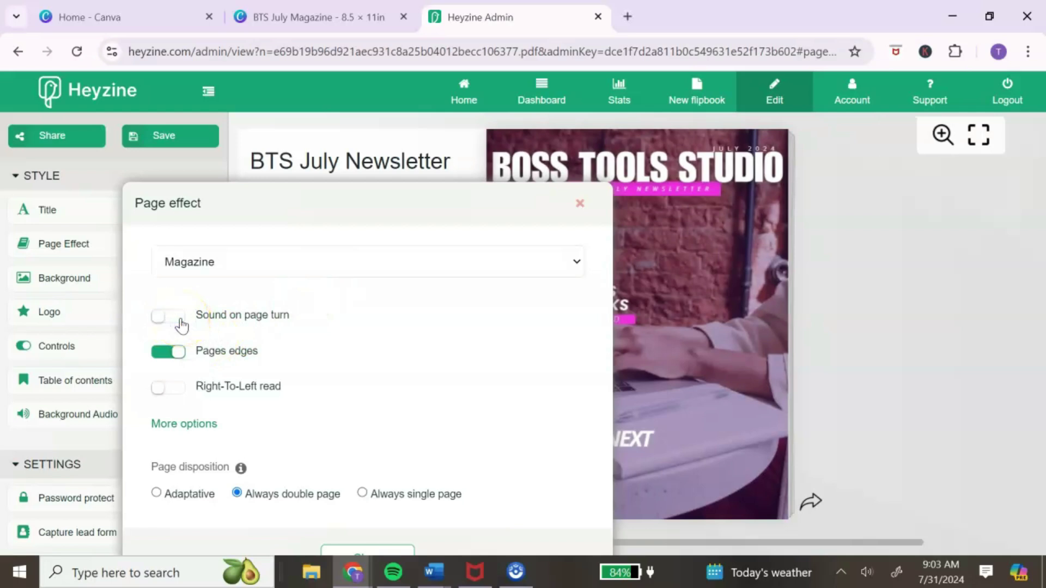
left_click(181, 326)
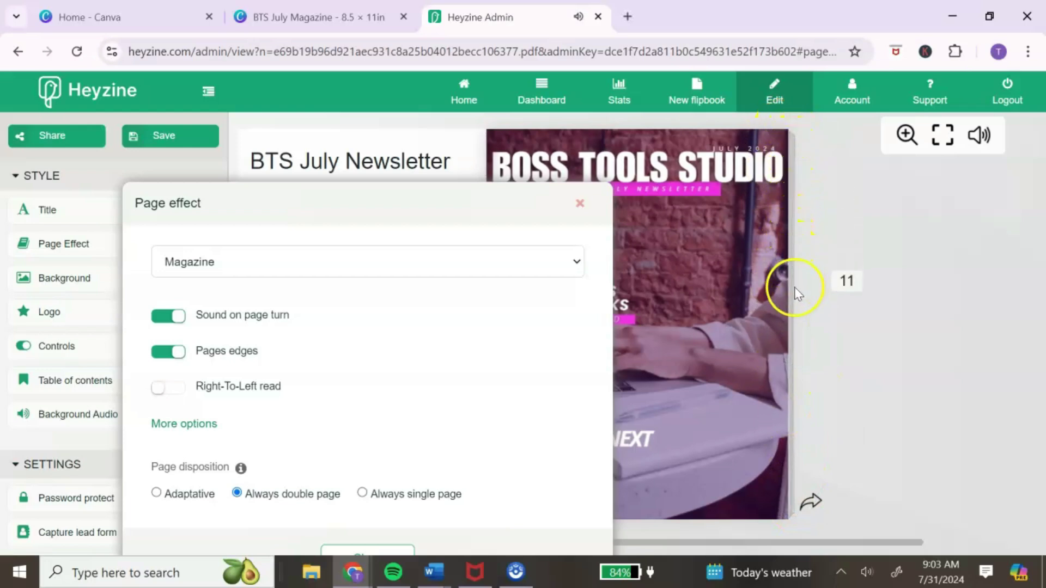
left_click(164, 355)
left_click(168, 354)
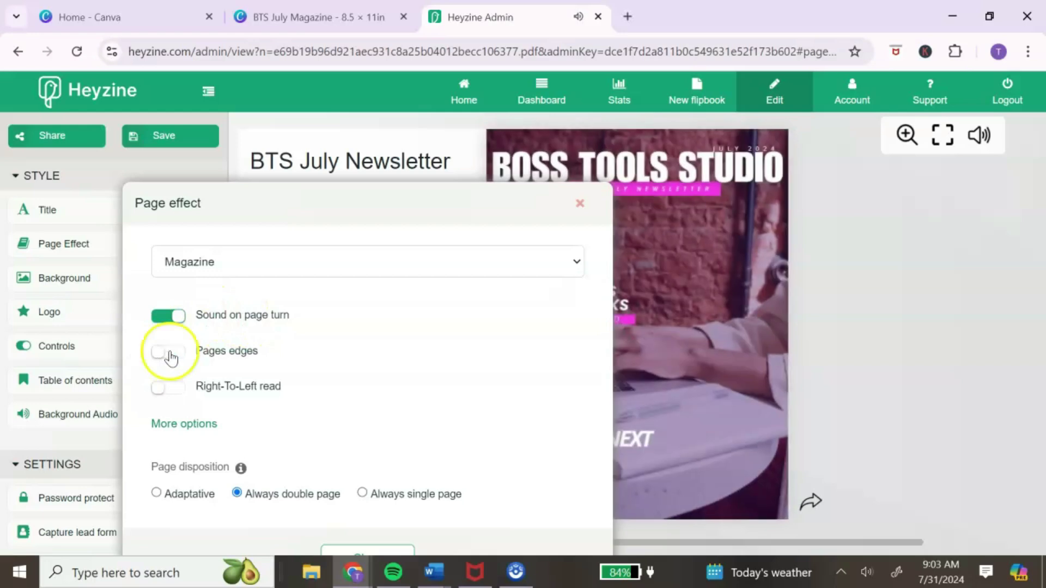
left_click(170, 354)
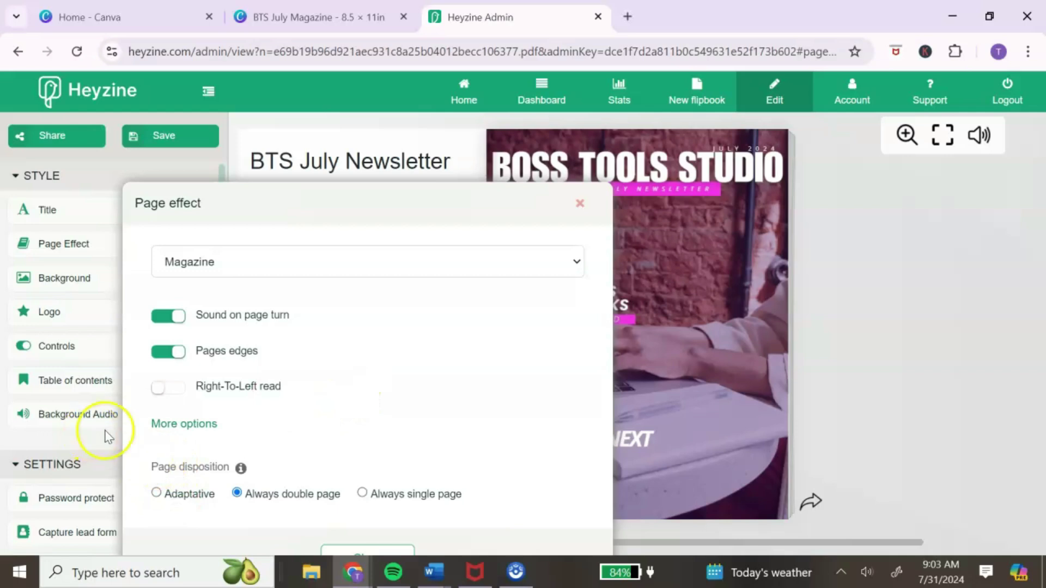
Step: Try the Adaptative page disposition, return to Always double page, and page forward through the double-page preview
left_click(157, 494)
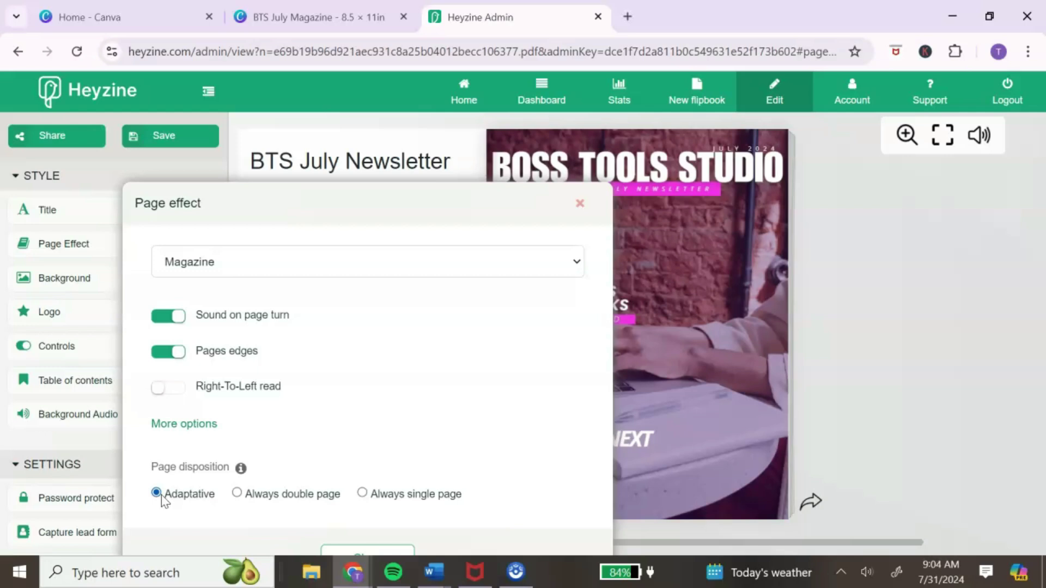
left_click(165, 496)
left_click(240, 495)
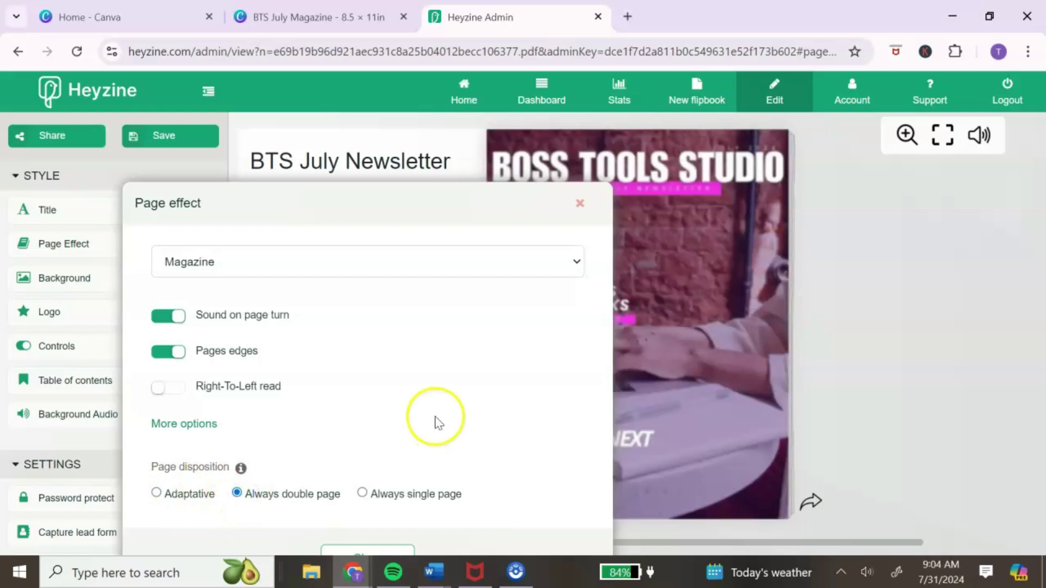
left_click(385, 549)
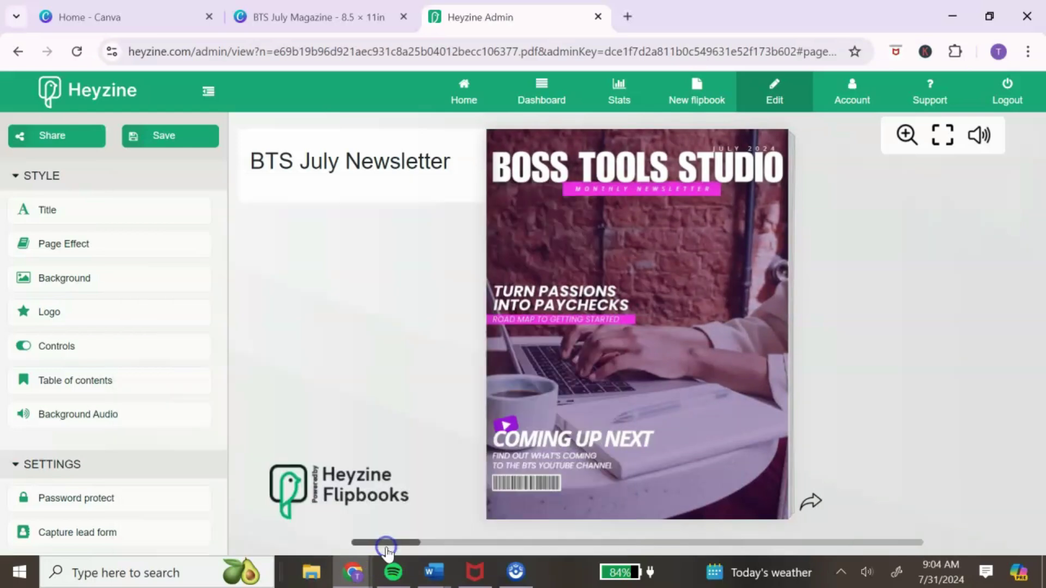
left_click(811, 500)
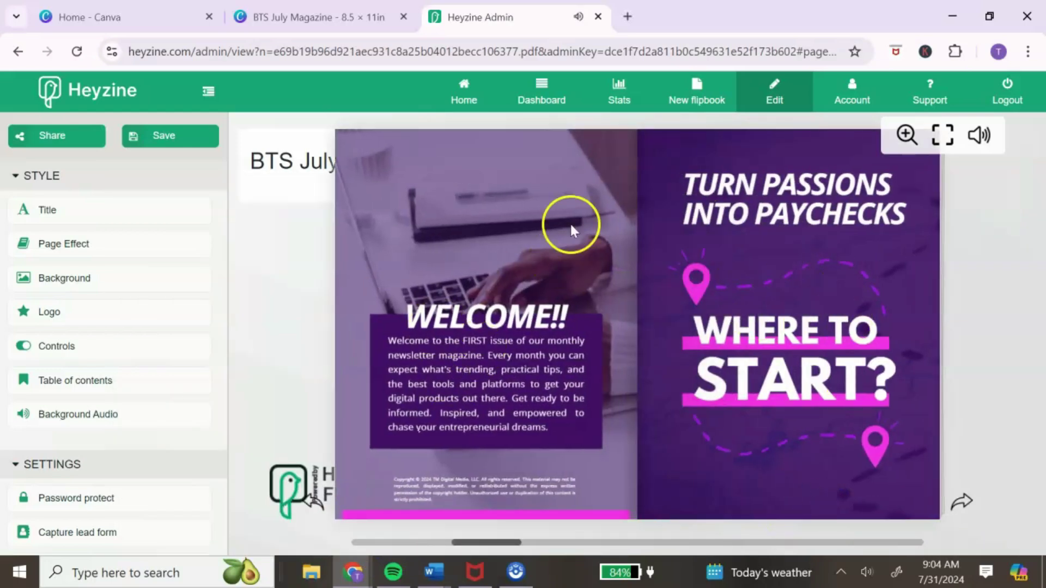
left_click(959, 501)
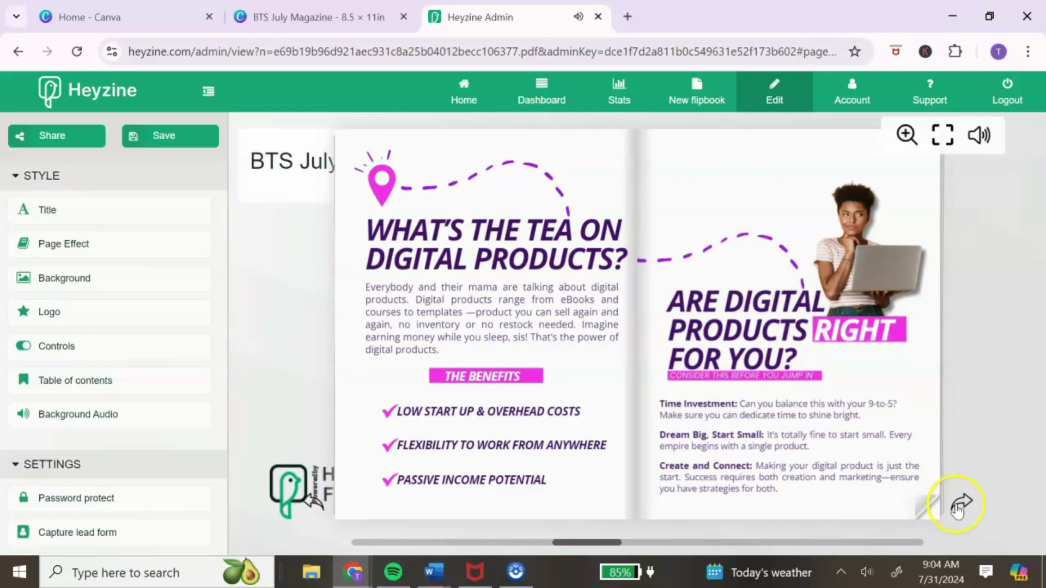
Step: Try the Always single page disposition and page forward through the single-page preview
left_click(76, 243)
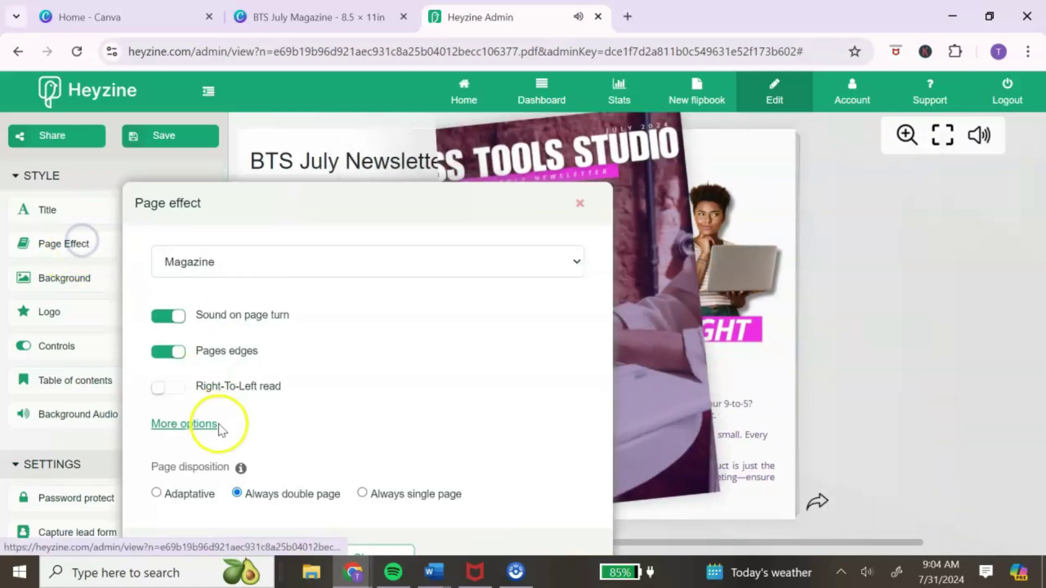
left_click(362, 494)
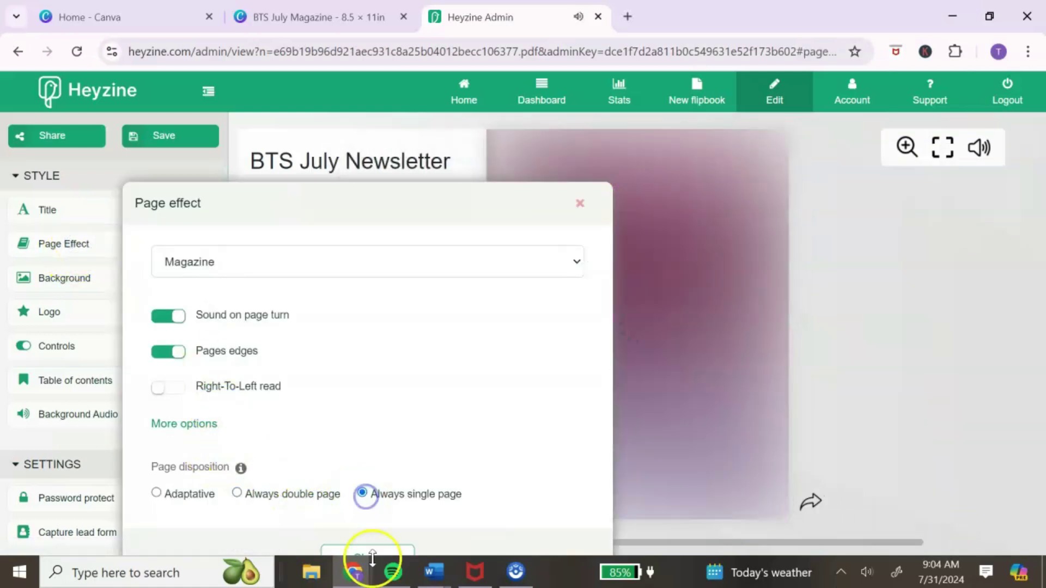
left_click(370, 551)
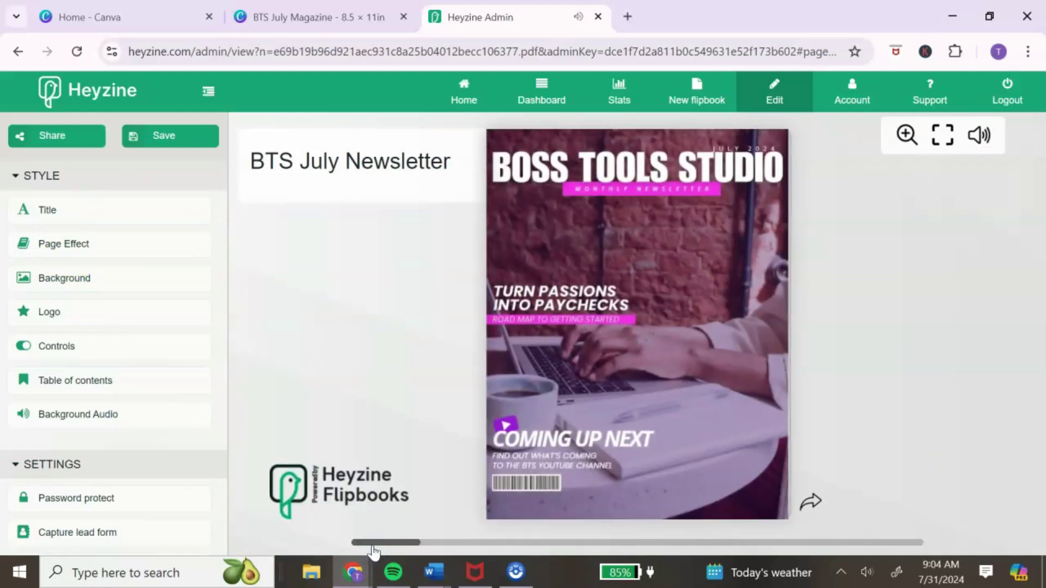
left_click(805, 512)
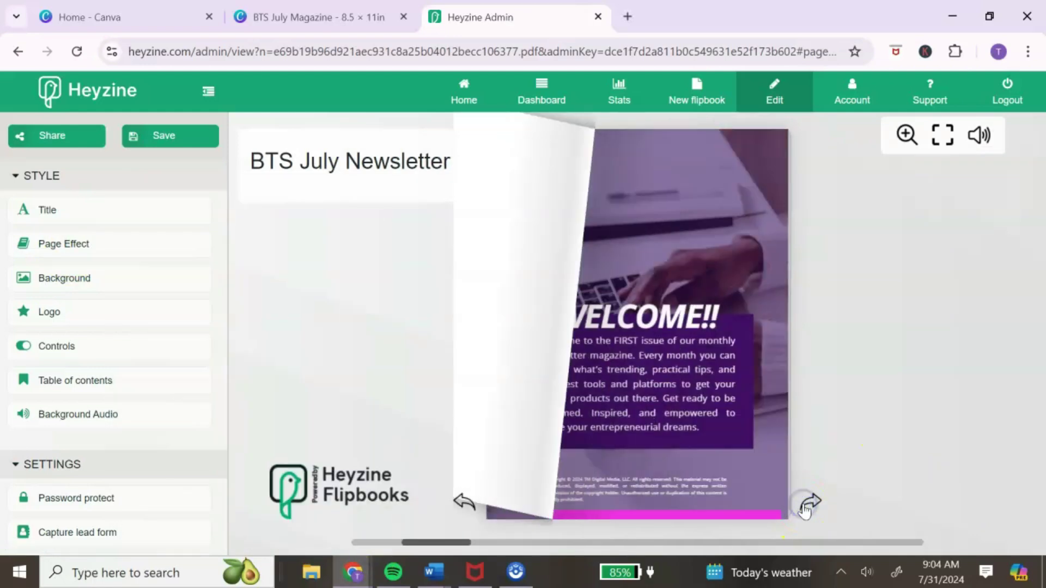
left_click(805, 506)
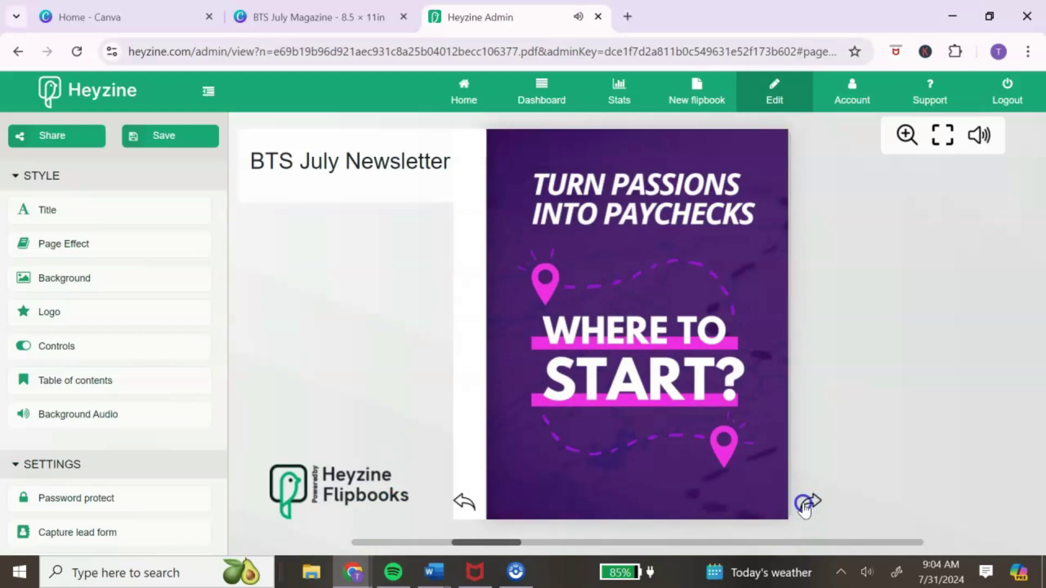
left_click(805, 504)
Step: Set the page disposition back to Always double page and close the page effect settings
left_click(87, 242)
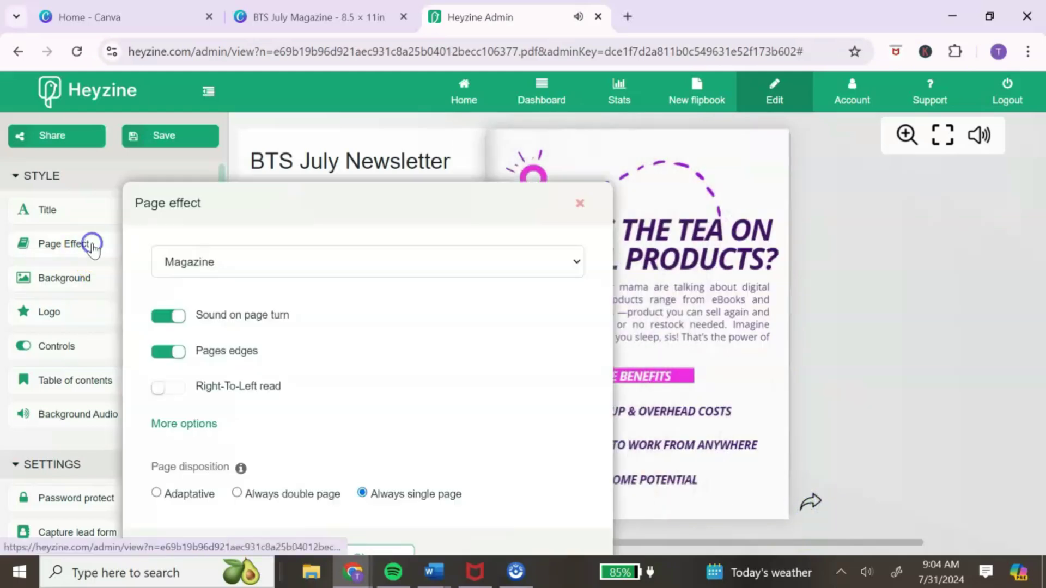
left_click(238, 493)
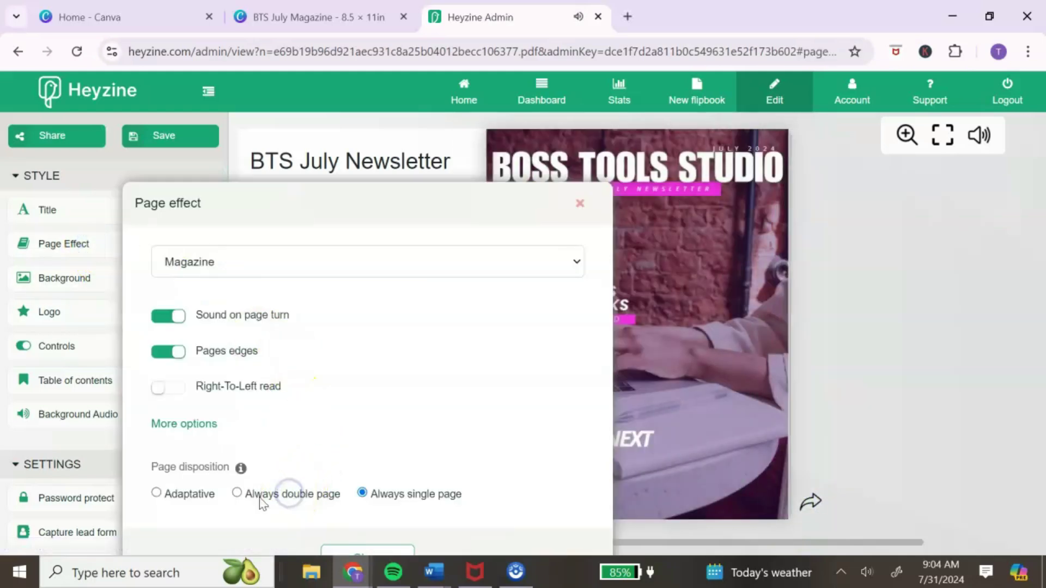
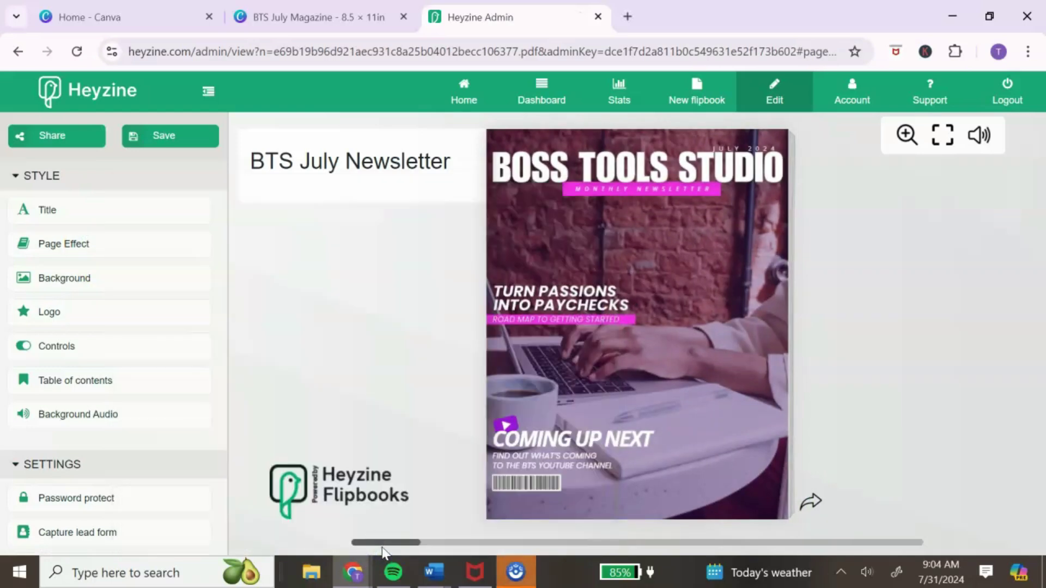
Step: Browse the preset background images and the upload option, and apply the pale blue-purple triangle pattern behind the flipbook
left_click(112, 280)
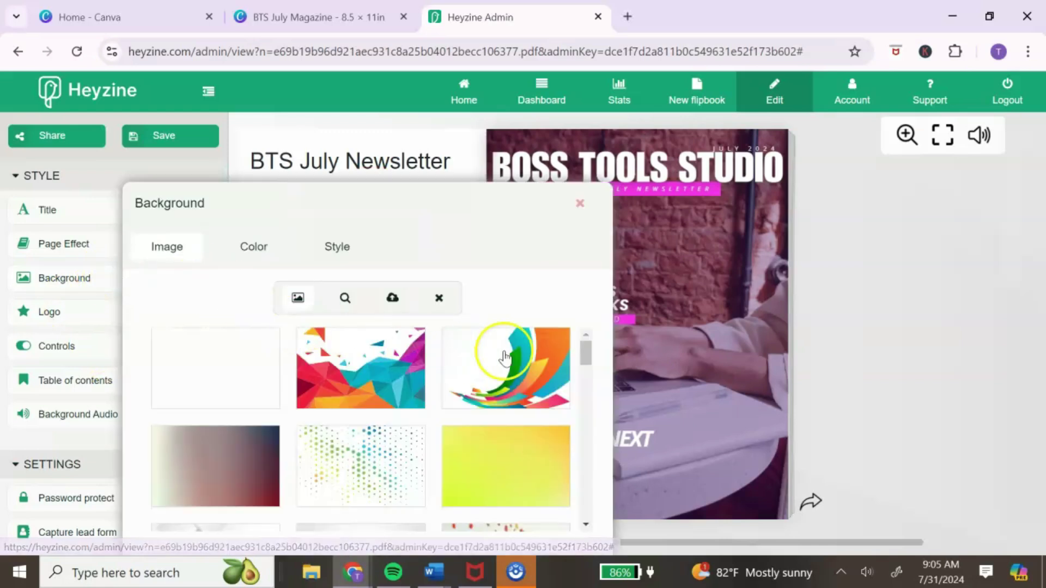
scroll(517, 351, "down", 3)
scroll(315, 350, "up", 2)
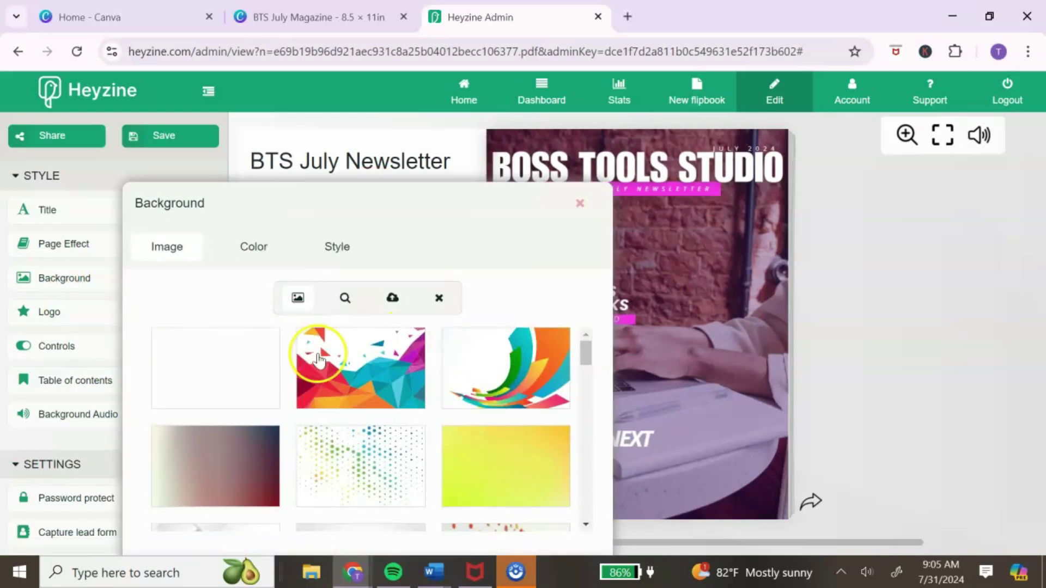
scroll(392, 392, "down", 5)
scroll(395, 387, "down", 8)
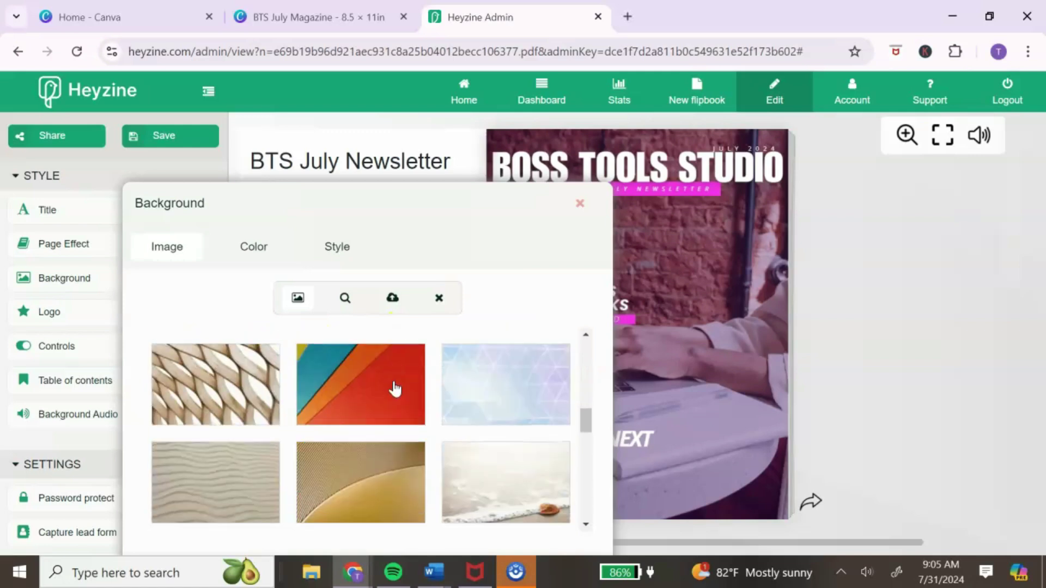
scroll(414, 381, "up", 12)
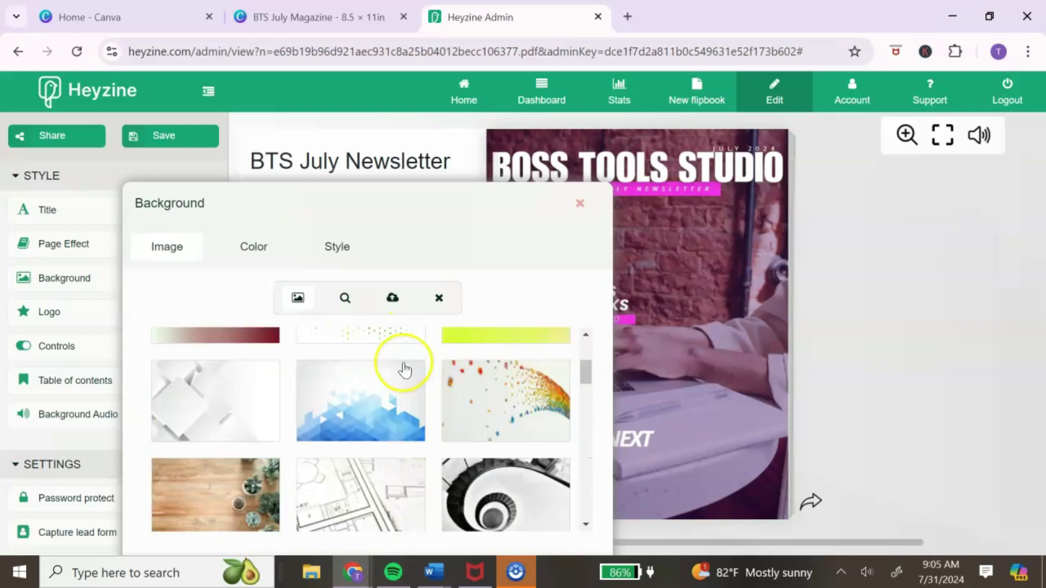
left_click(392, 299)
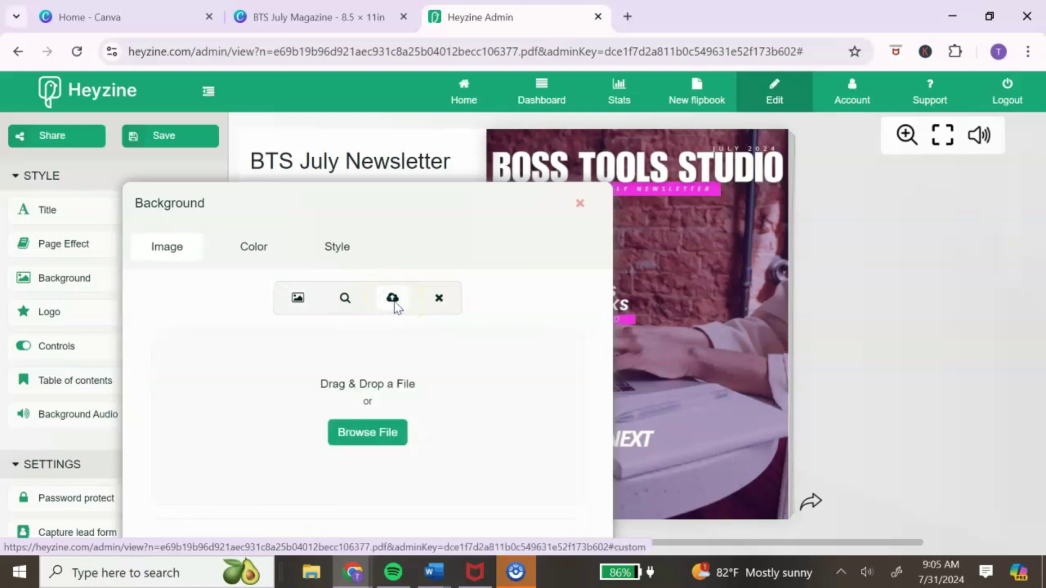
left_click(299, 298)
scroll(507, 396, "down", 3)
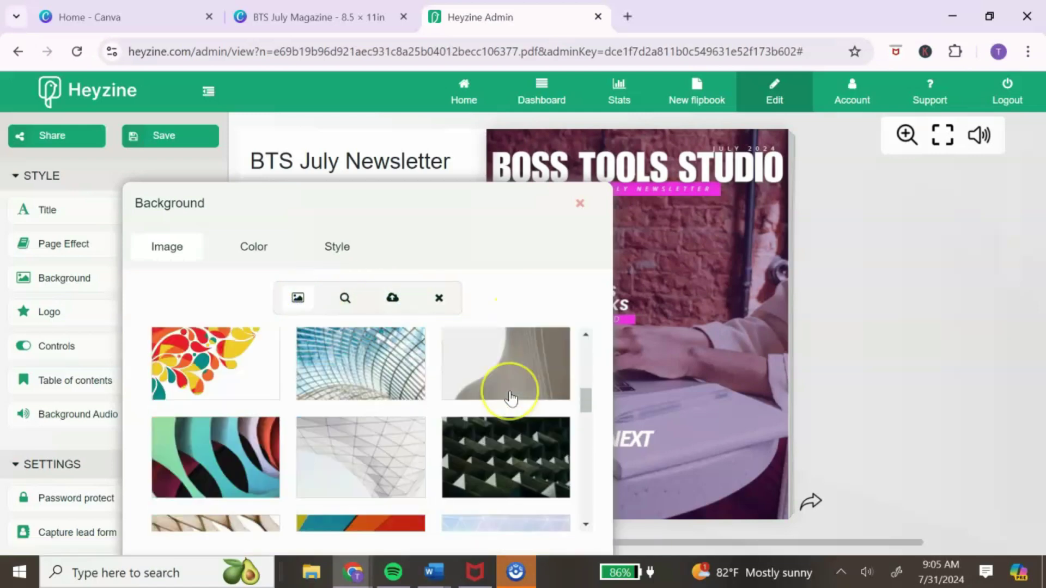
scroll(510, 398, "down", 3)
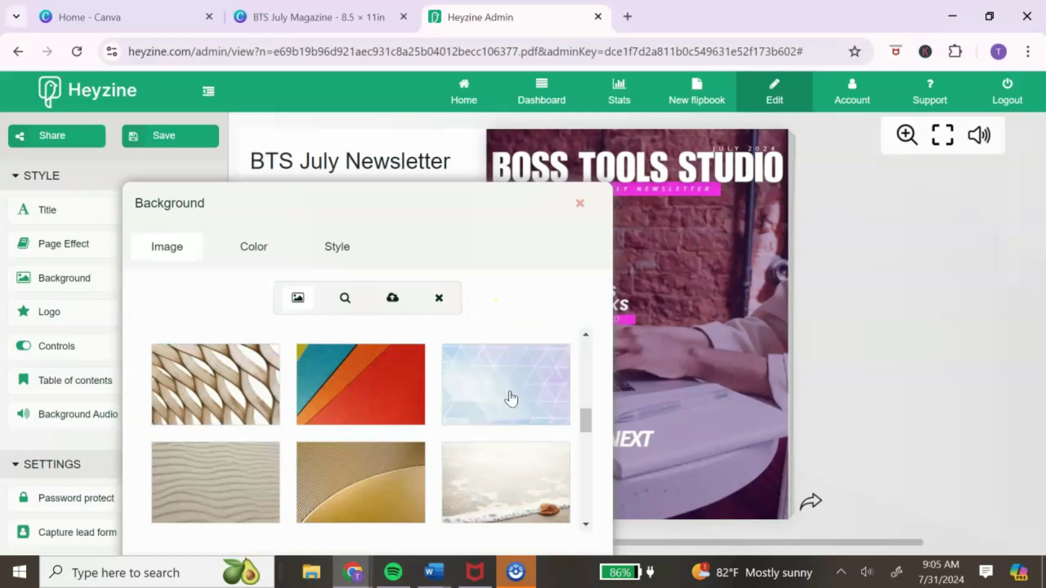
left_click(511, 399)
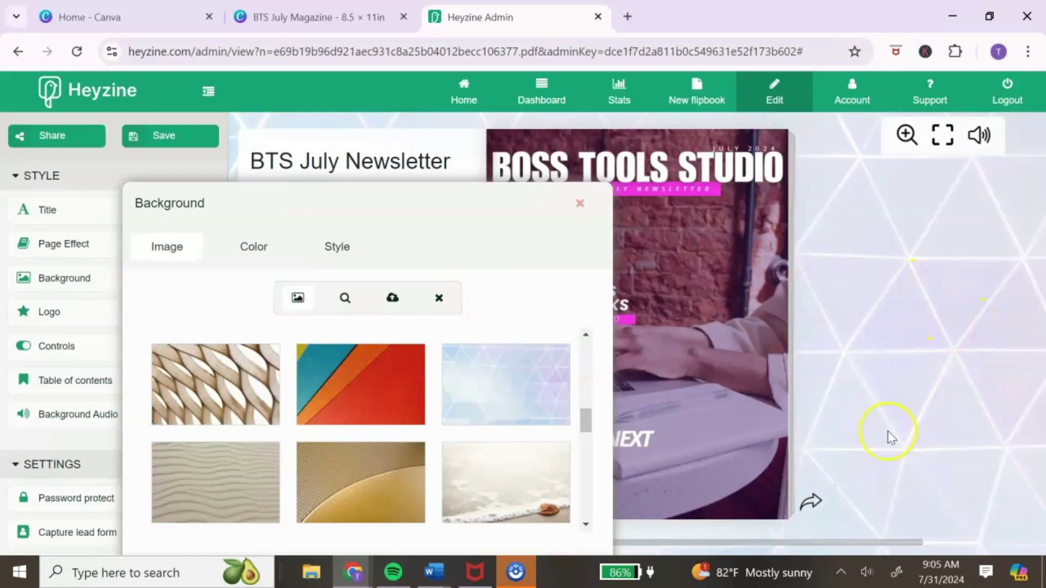
left_click(899, 413)
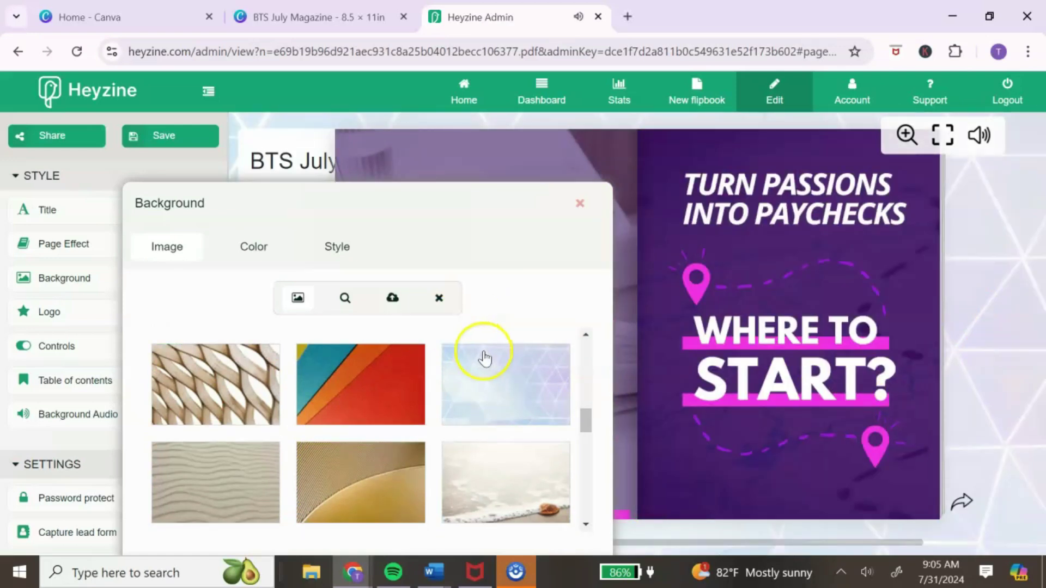
Step: Replace the flipbook's background image with a solid color, trying slate grey first and choosing green #59f911
left_click(256, 251)
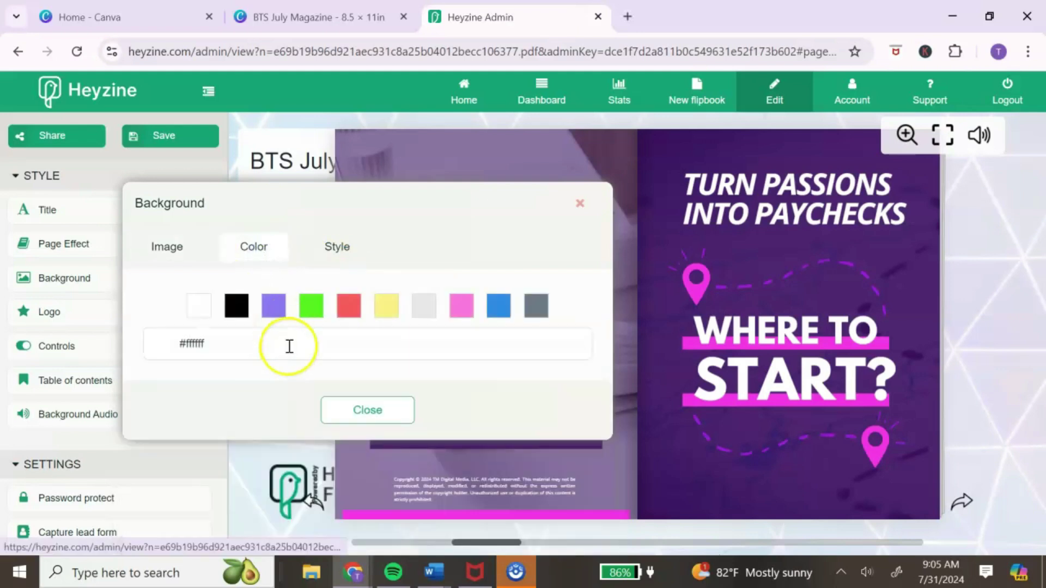
left_click(539, 308)
left_click(322, 342)
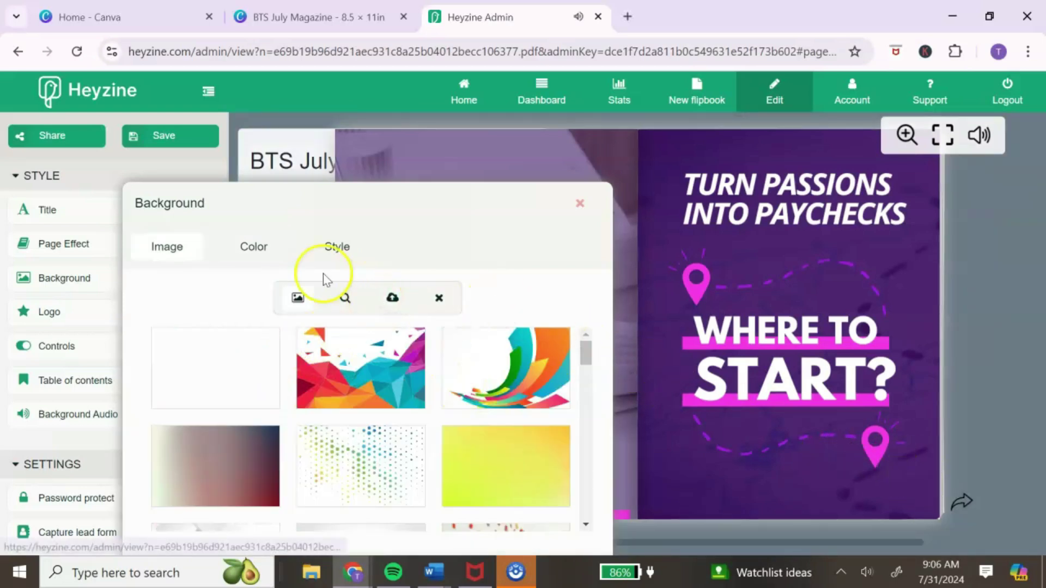
left_click(267, 253)
left_click(312, 306)
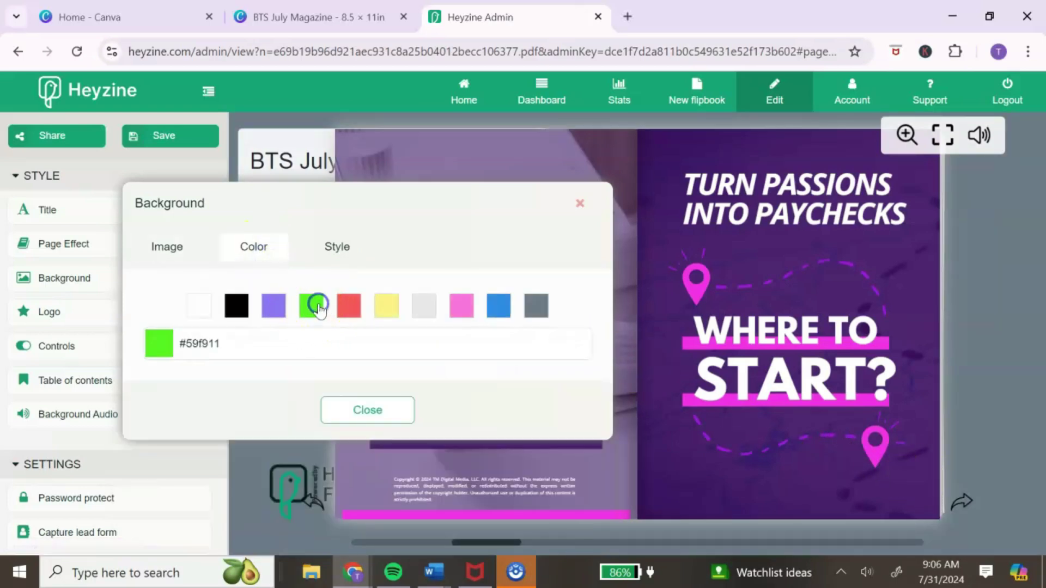
Step: Try red and yellow #fff17b as the flipbook's background color, and settle on white
left_click(362, 319)
left_click(387, 306)
left_click(302, 350)
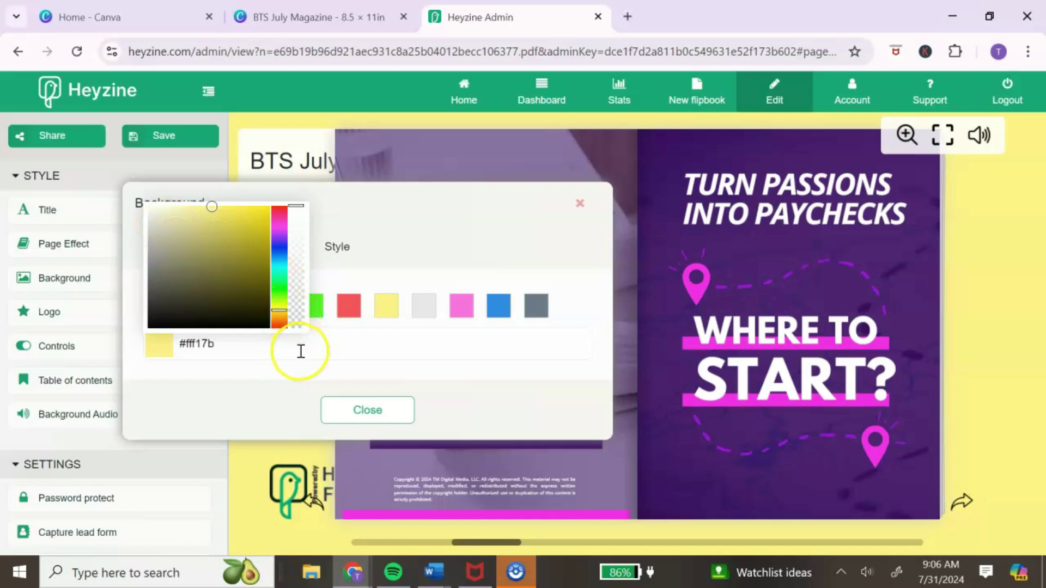
left_click(385, 234)
left_click(175, 305)
Step: Review the background's size, position, transparency and blur settings, close them, and check the corner logo options
left_click(337, 246)
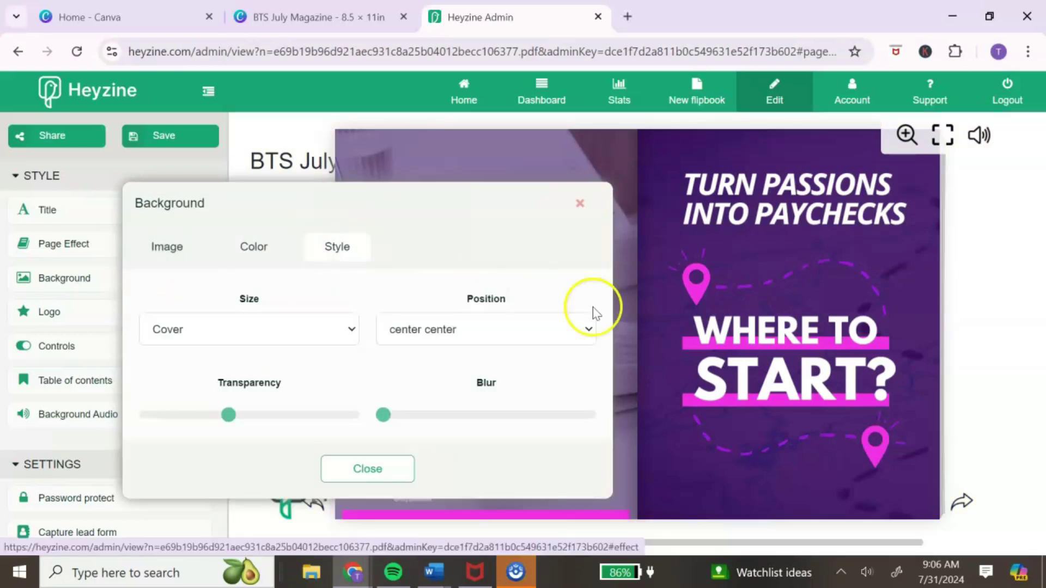
left_click(585, 330)
left_click(586, 330)
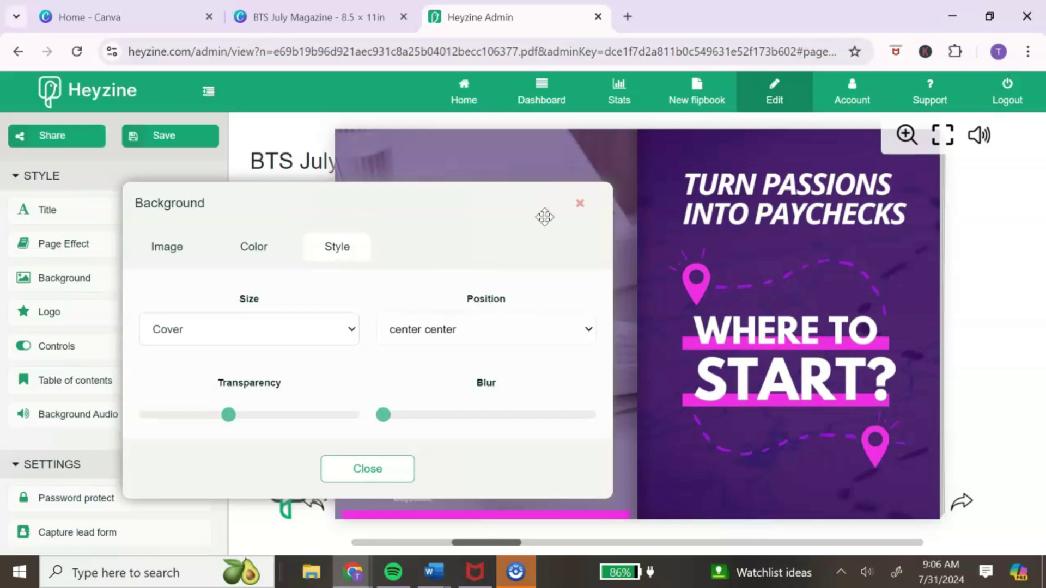
left_click(361, 475)
left_click(48, 309)
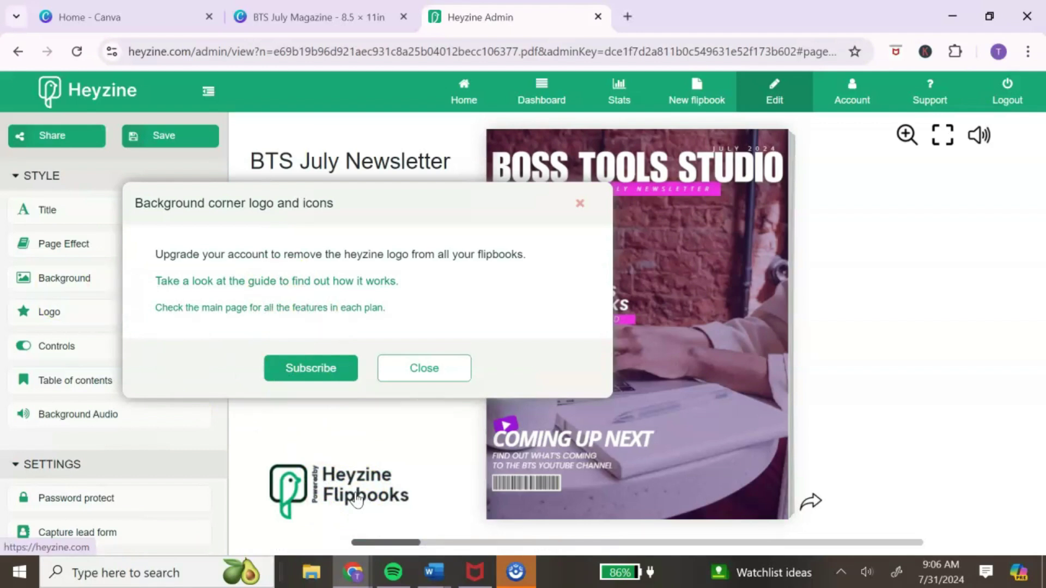
Step: In the flipbook's controls settings, hide the Zoom button and show it again
left_click(57, 347)
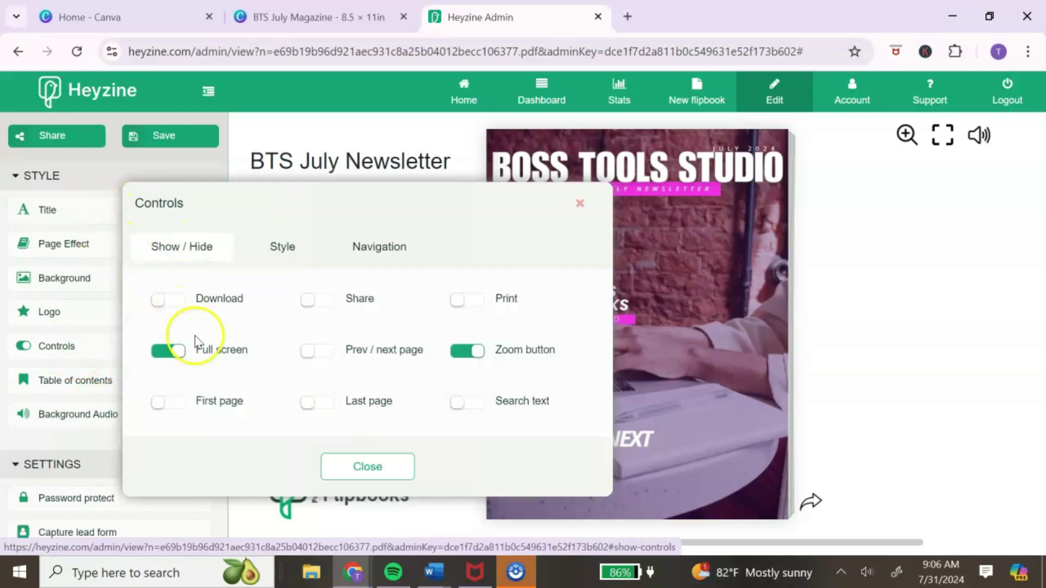
left_click(520, 350)
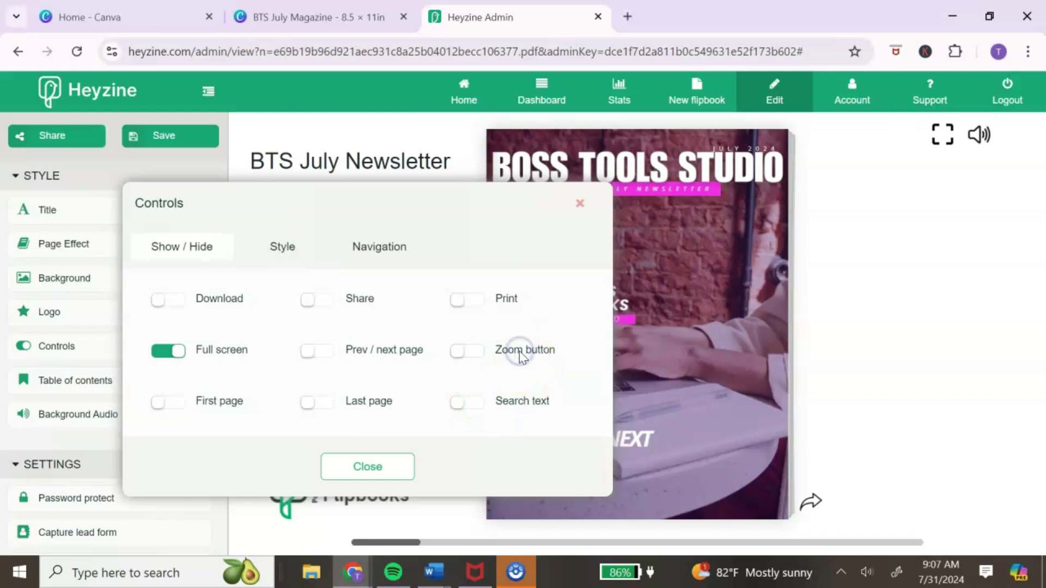
left_click(520, 350)
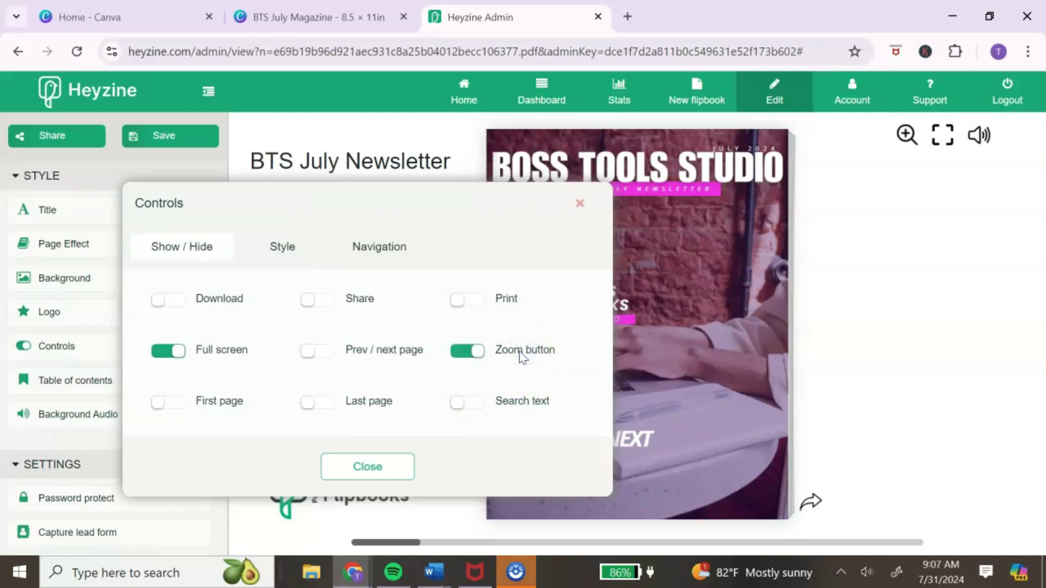
Step: Look through the controls' icon style and navigation options, including the next/previous button and navigation bar choices, and close the settings
left_click(301, 252)
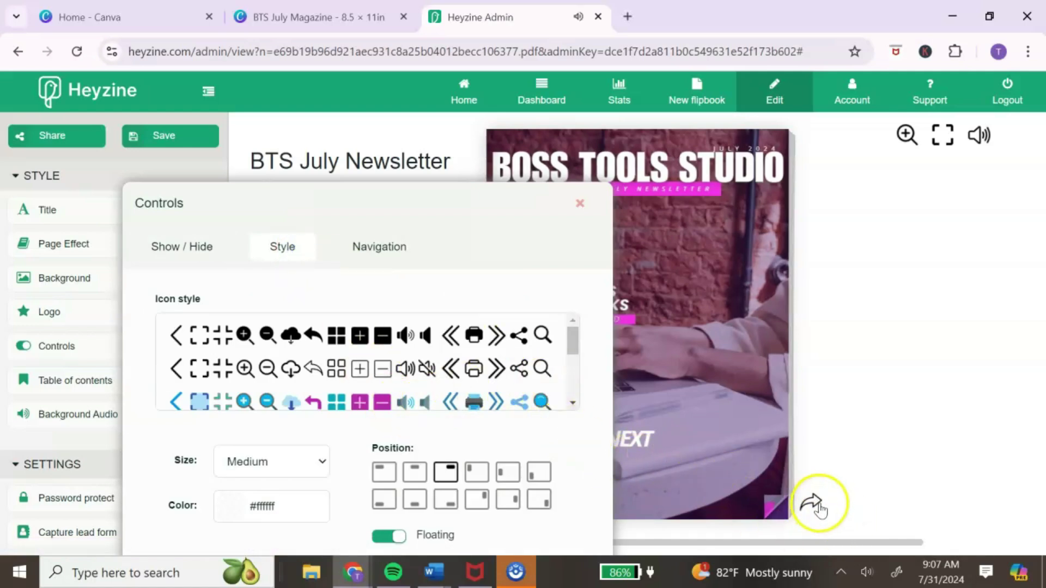
left_click(362, 243)
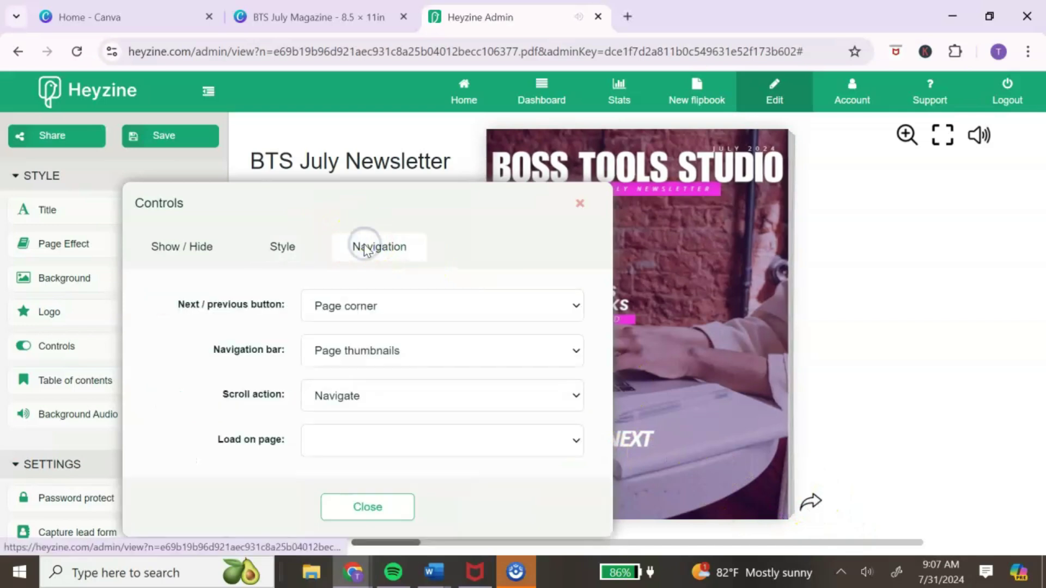
left_click(577, 308)
left_click(577, 308)
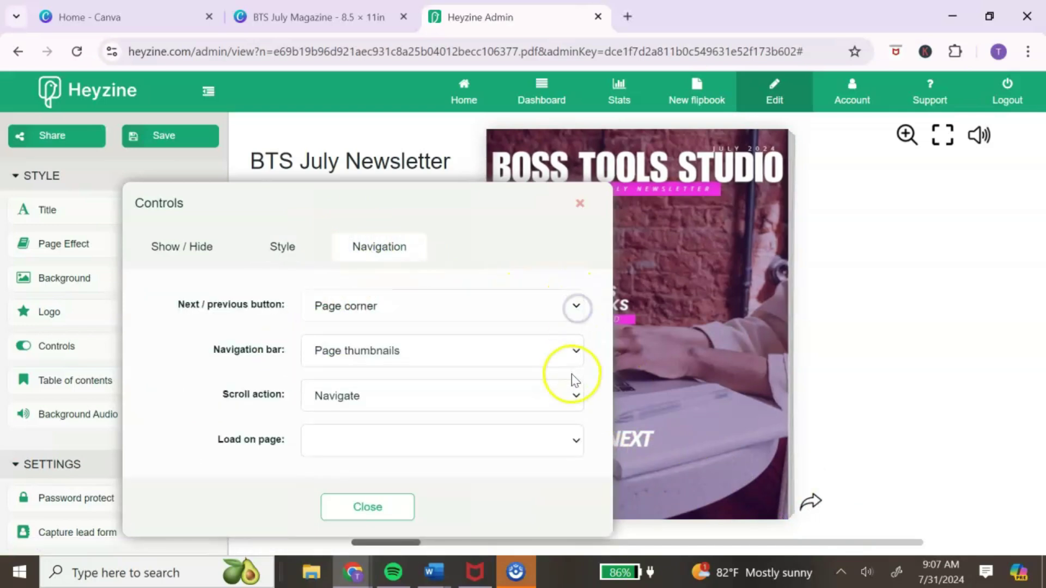
left_click(572, 364)
left_click(578, 345)
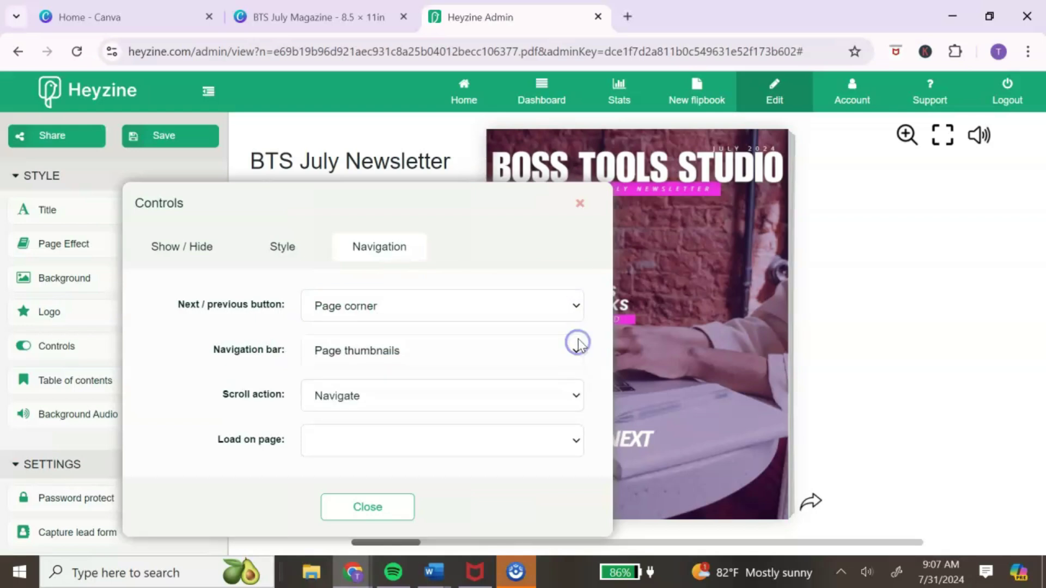
left_click(383, 513)
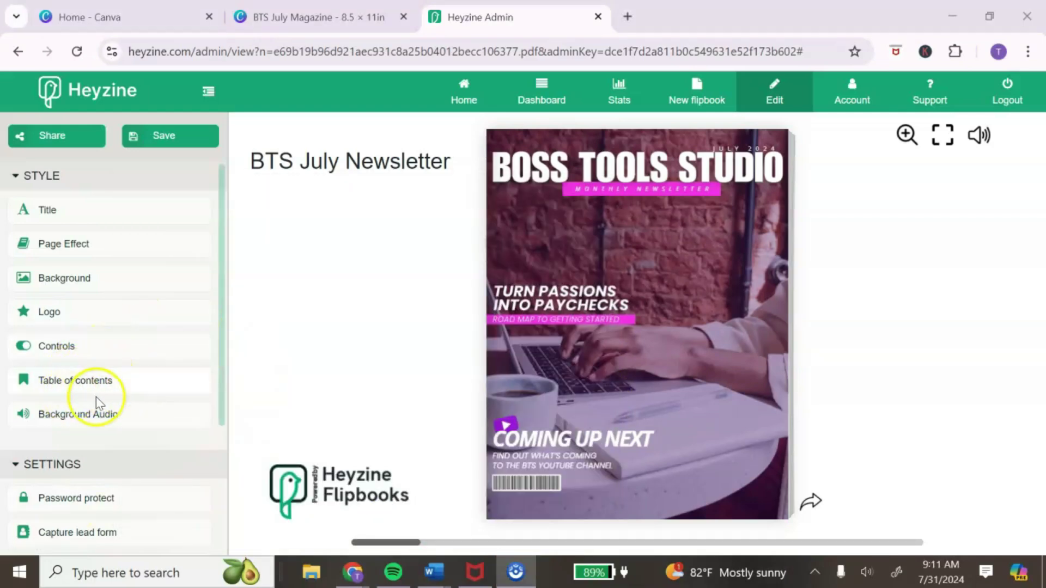
Step: Examine the table of contents settings and the background audio upload option, closing each one
left_click(107, 383)
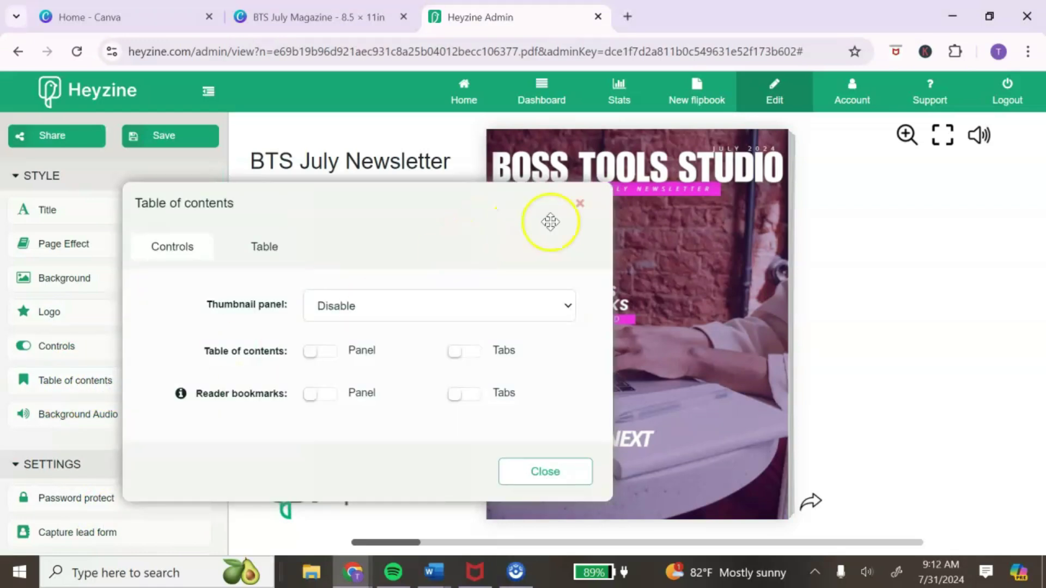
left_click(580, 206)
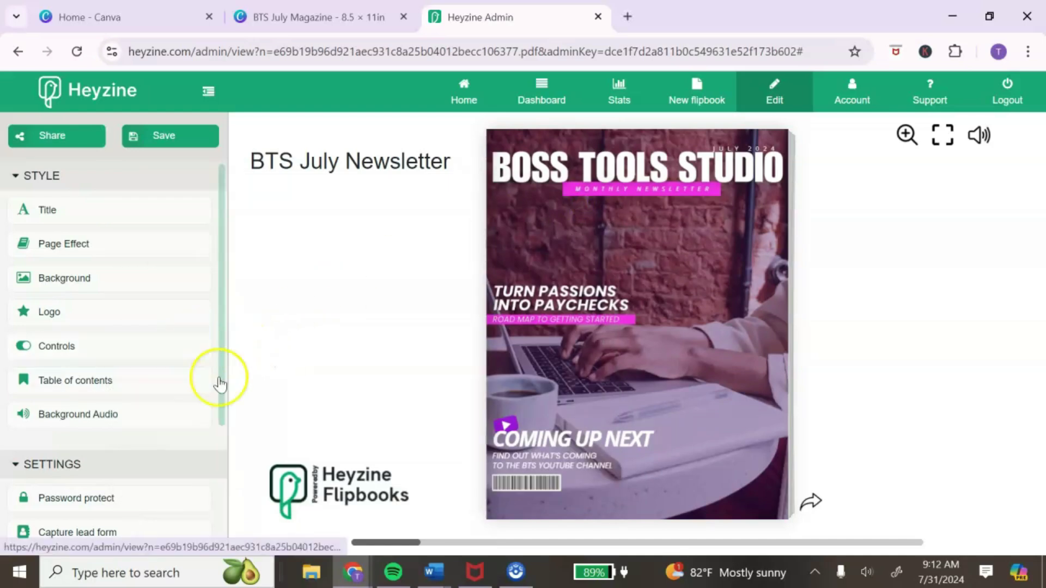
left_click(119, 420)
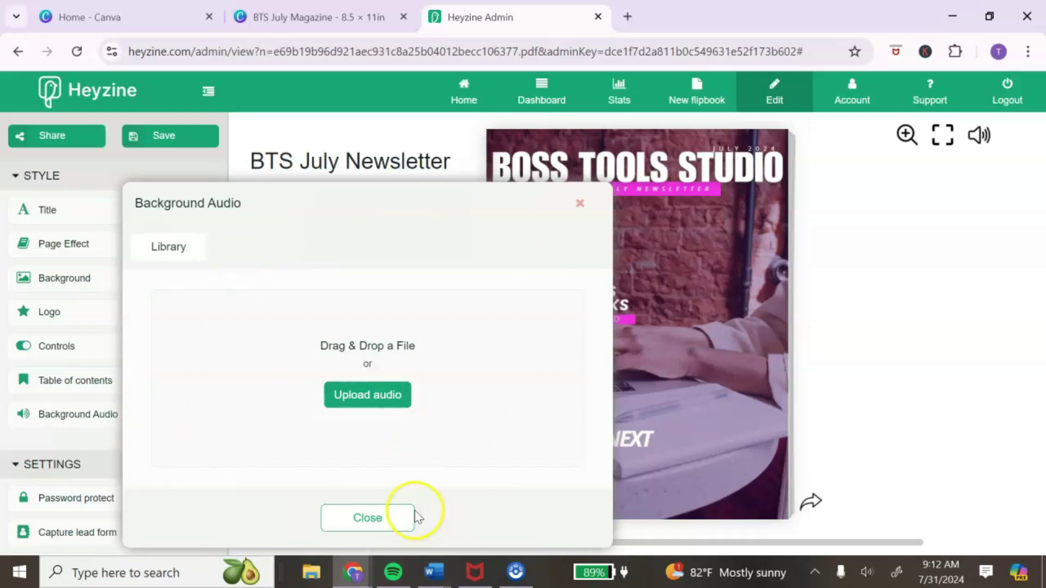
left_click(392, 524)
Step: Browse the flipbook's password options, keep Password protection disabled and save the setting
scroll(133, 303, "down", 4)
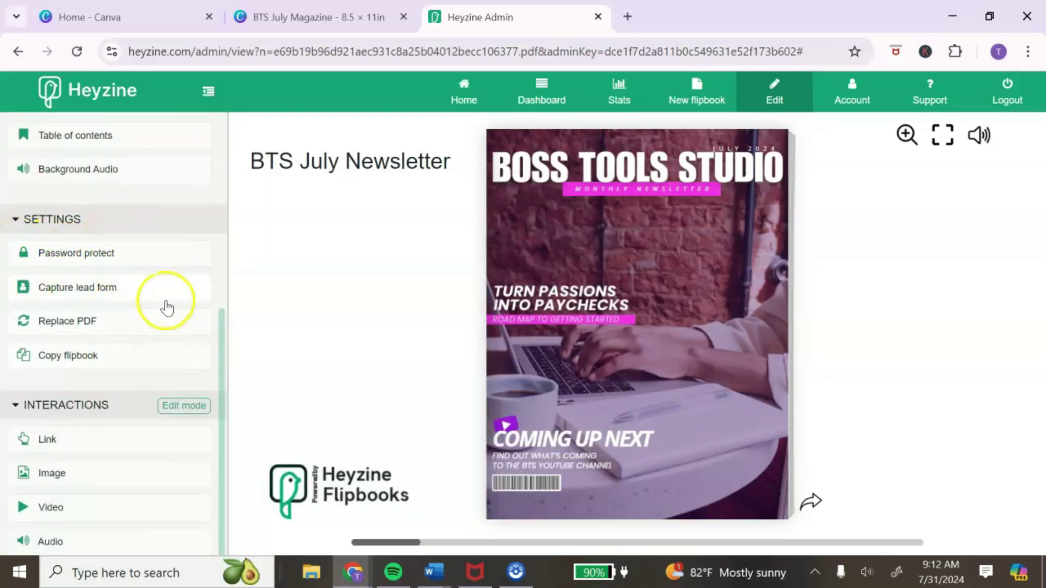
left_click(101, 258)
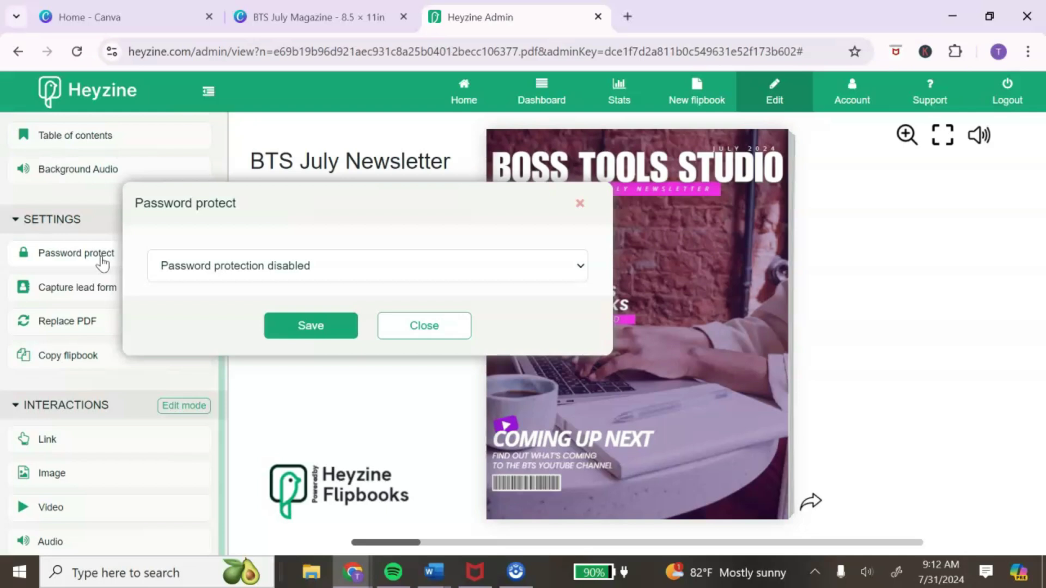
left_click(582, 266)
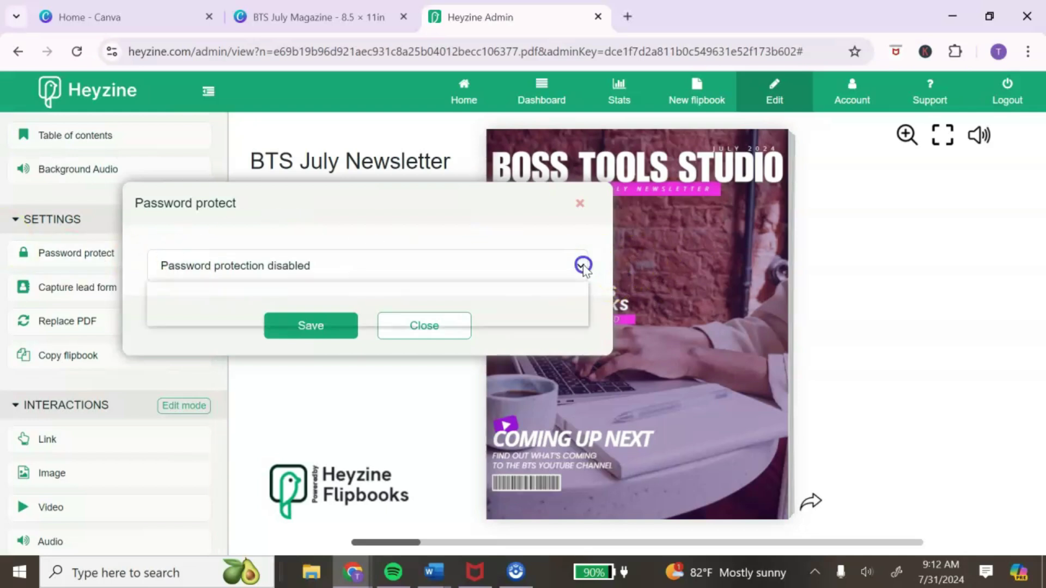
left_click(566, 307)
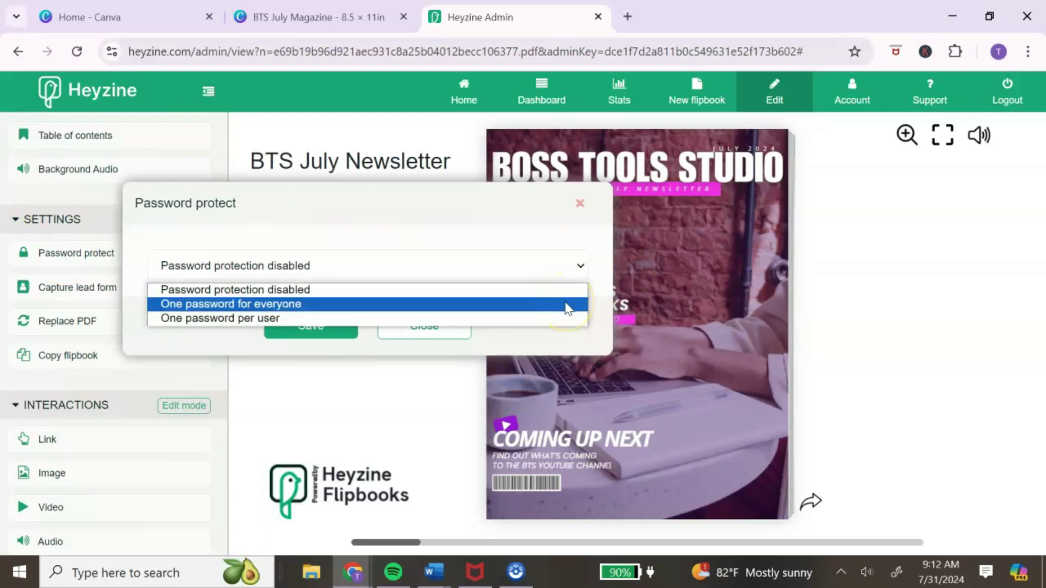
left_click(558, 318)
left_click(326, 272)
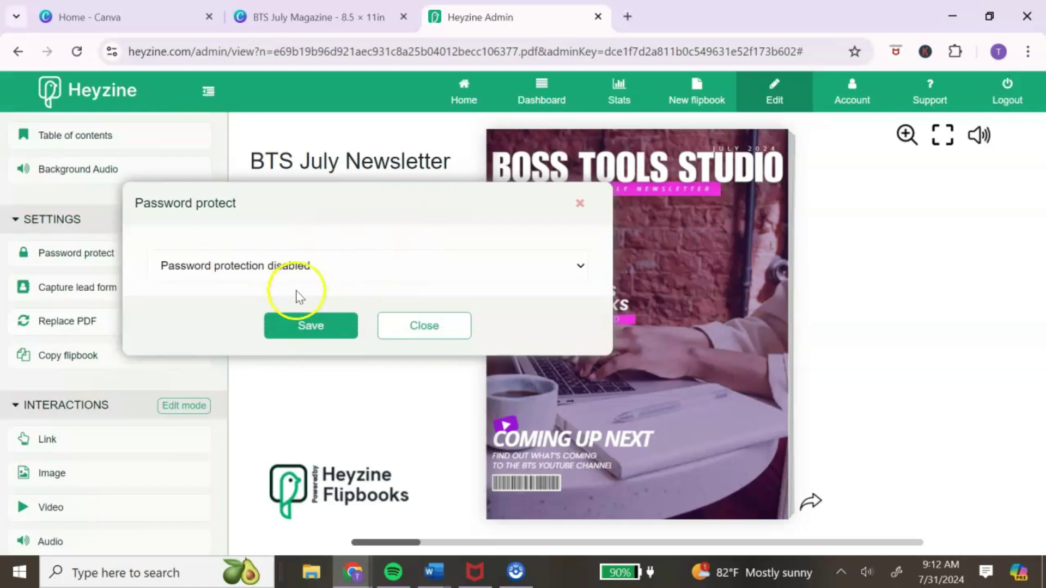
left_click(316, 327)
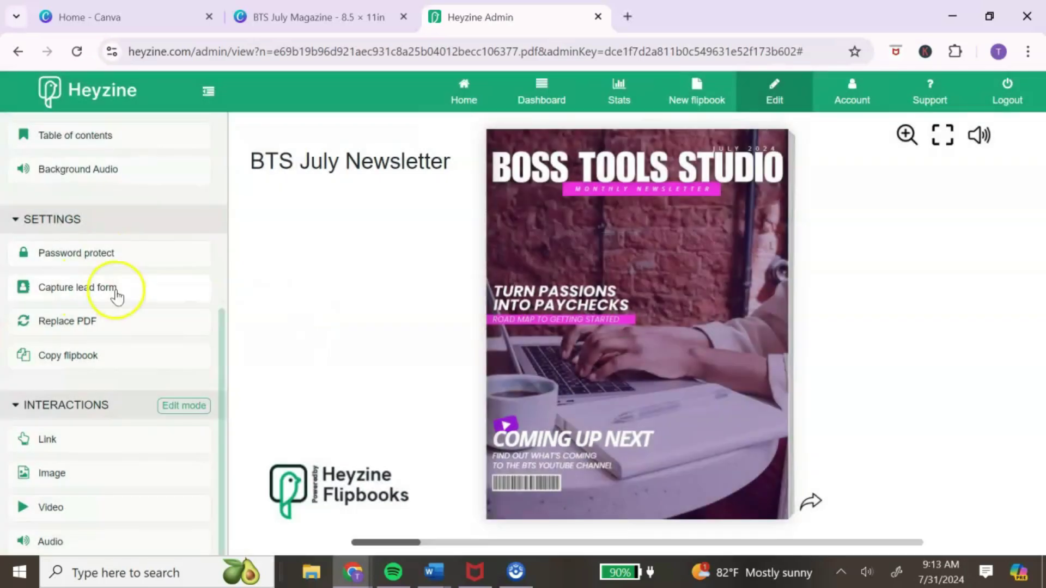
Step: Check the lead capture form option, close it, and look over the available page interactions
left_click(102, 296)
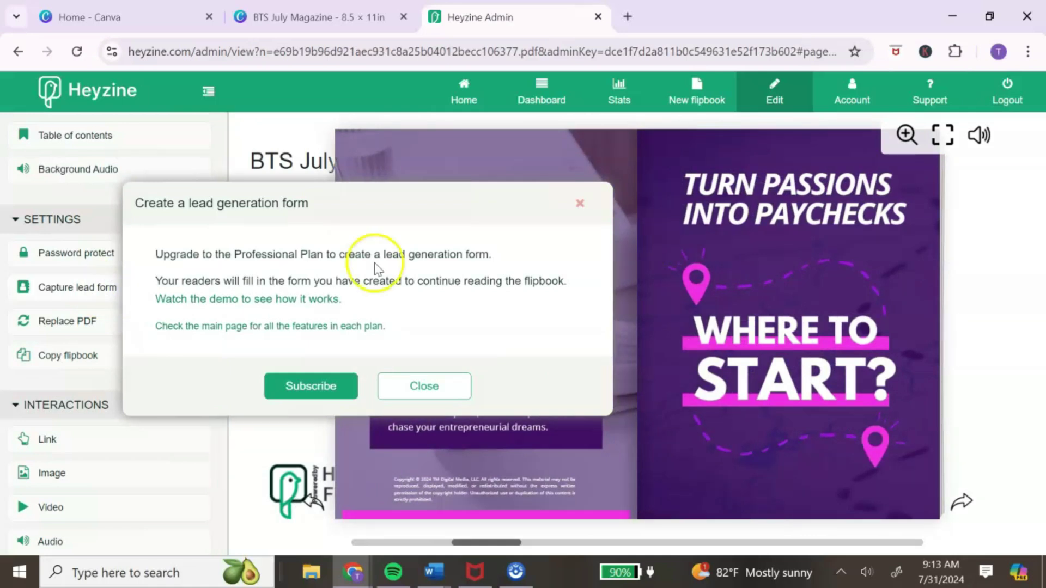
left_click(385, 394)
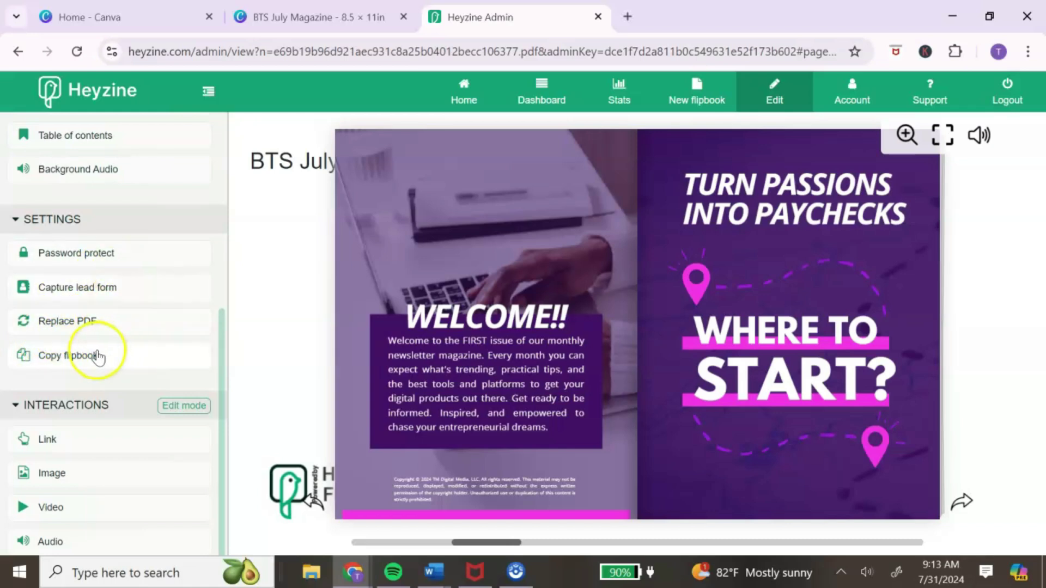
scroll(98, 357, "down", 1)
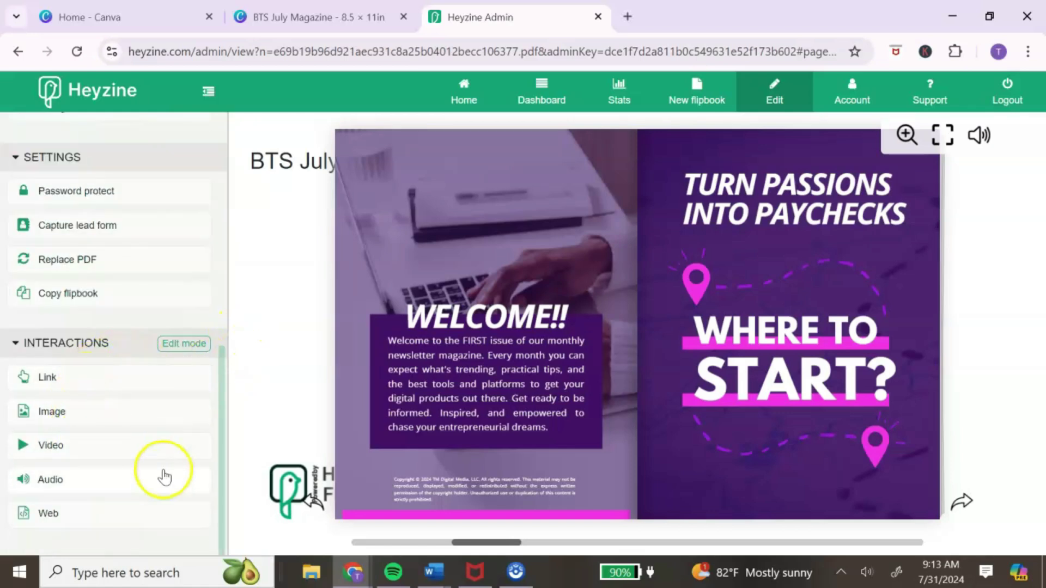
Step: Draw a link area over the WELCOME!! heading on page 2 and look at its Go To Page choices
left_click(185, 344)
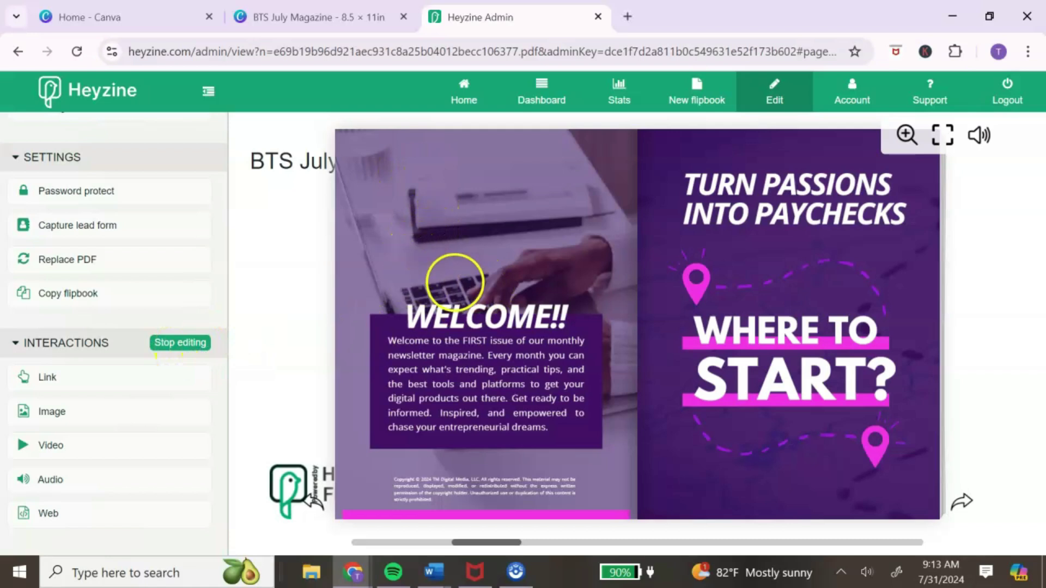
left_click(404, 299)
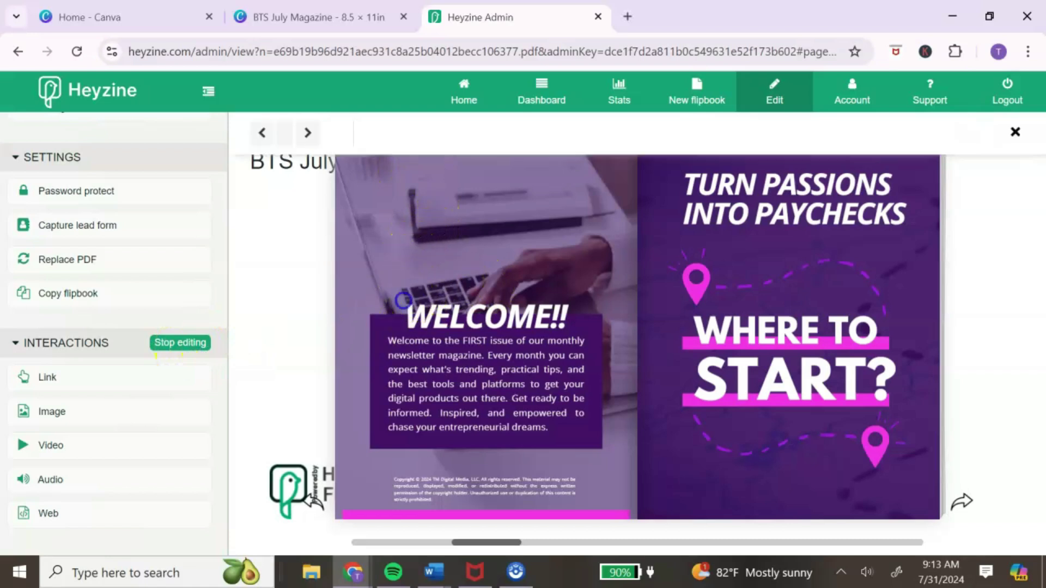
left_click_drag(416, 320, 579, 333)
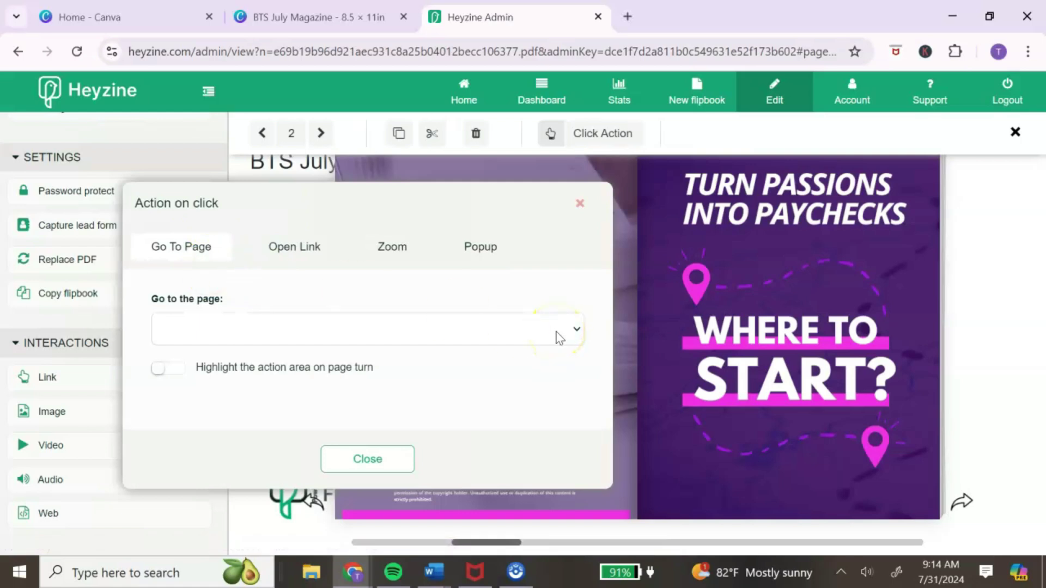
left_click(576, 331)
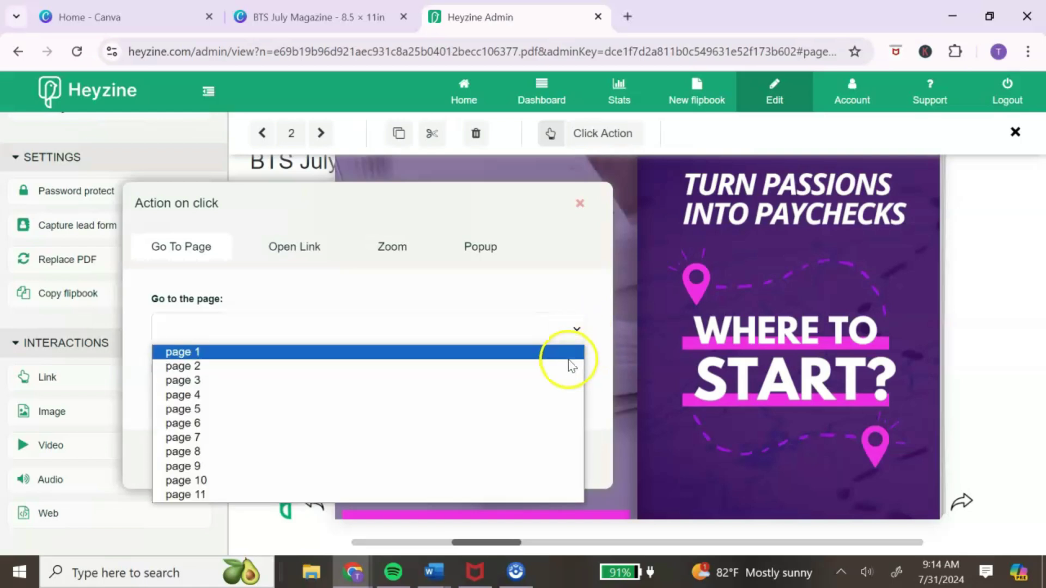
left_click(579, 286)
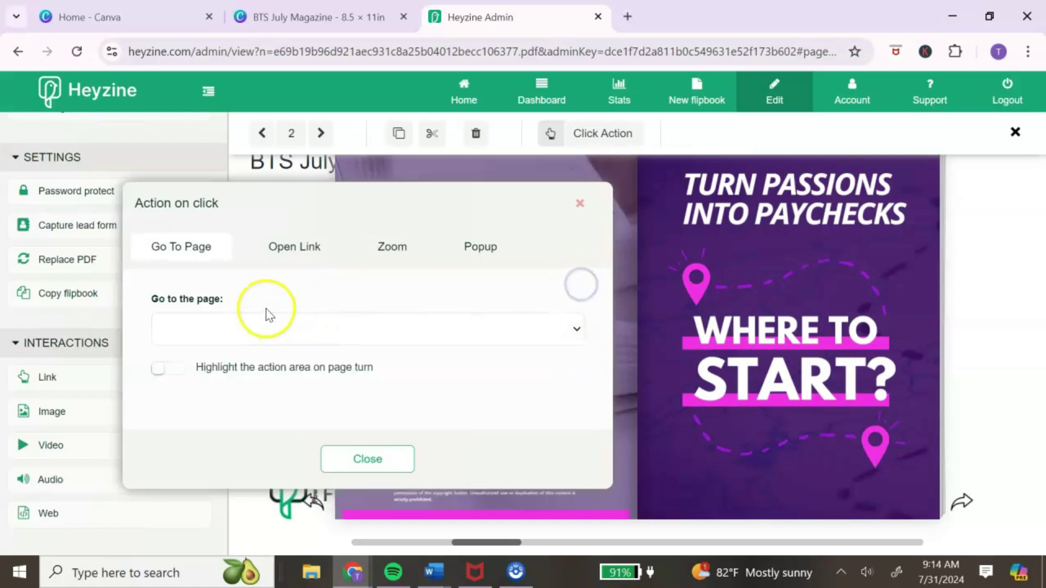
left_click(284, 251)
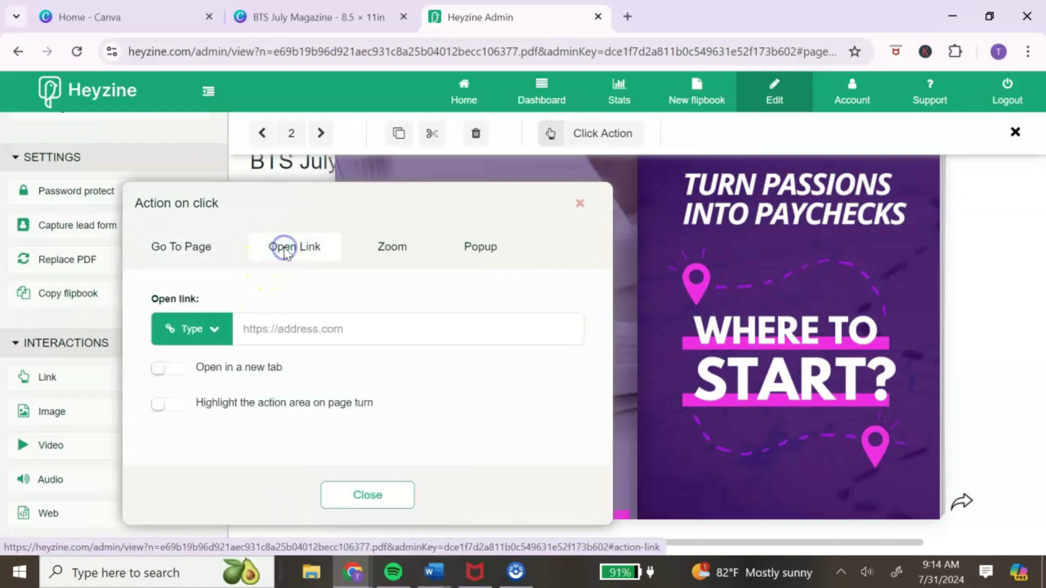
left_click(284, 330)
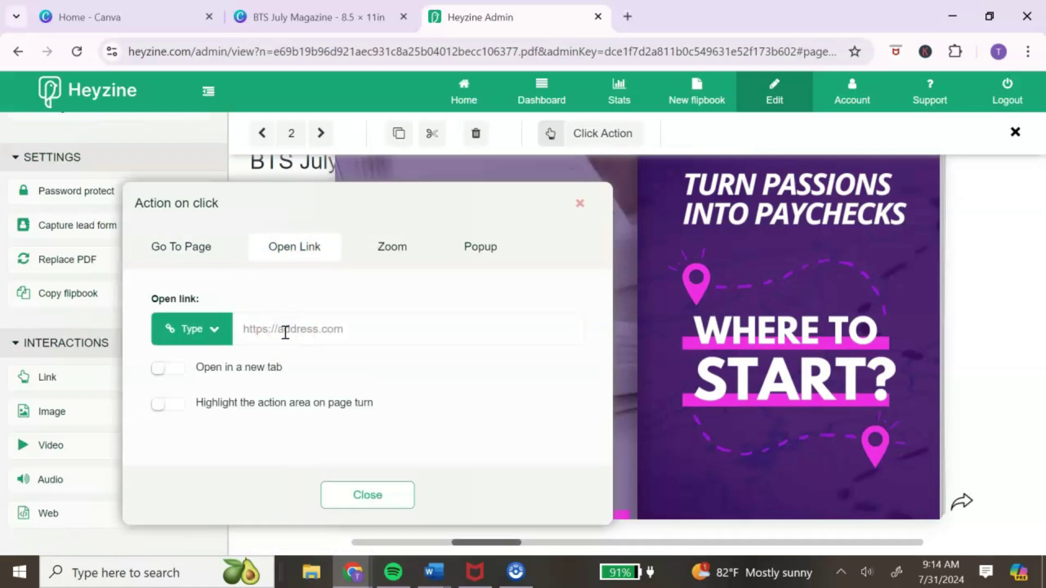
type("https://pensight.com/x/bosstoolsstudio/digital-product-starter-kit")
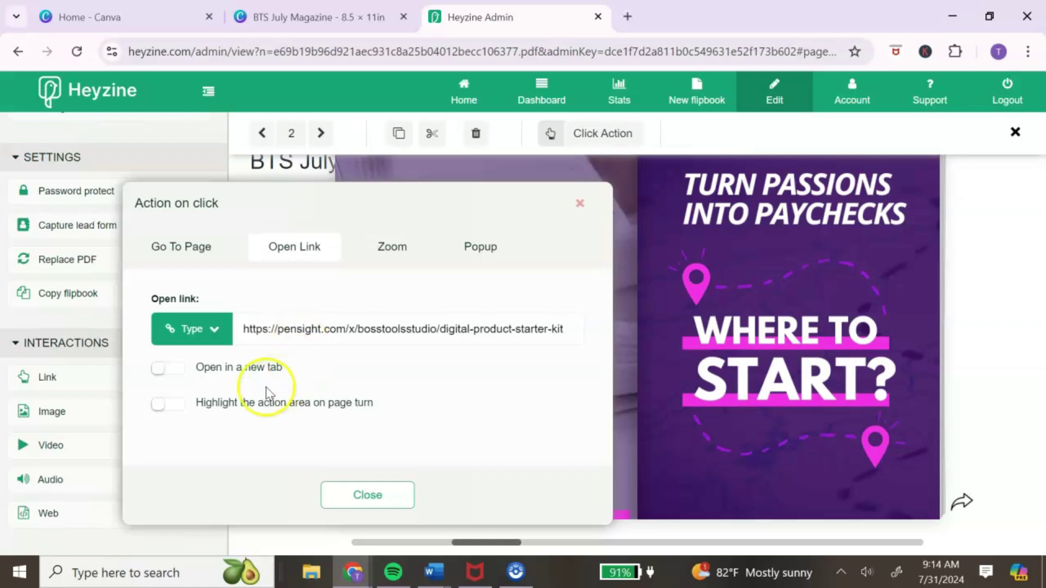
left_click(179, 379)
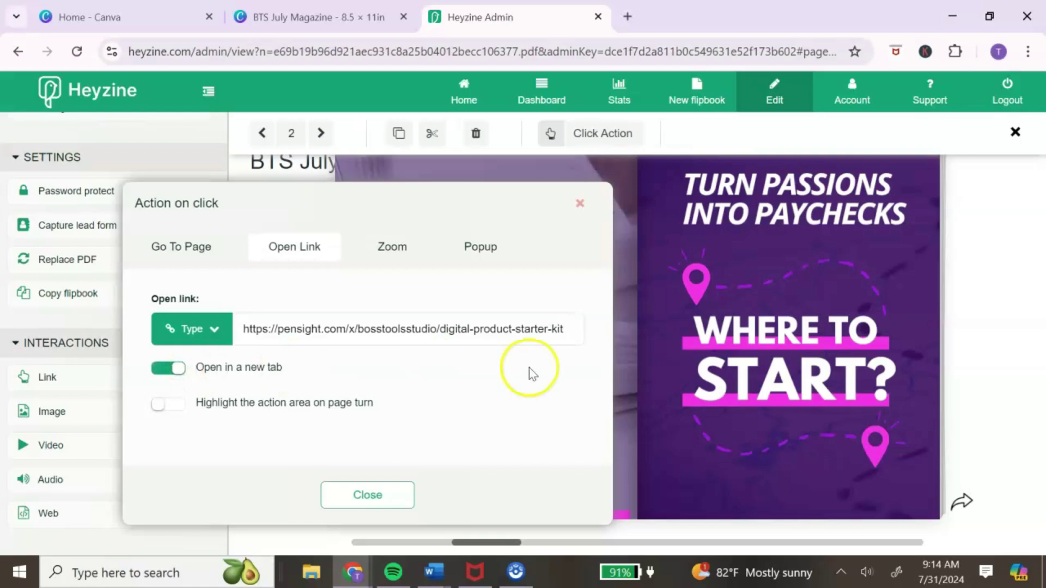
left_click(395, 500)
left_click(176, 343)
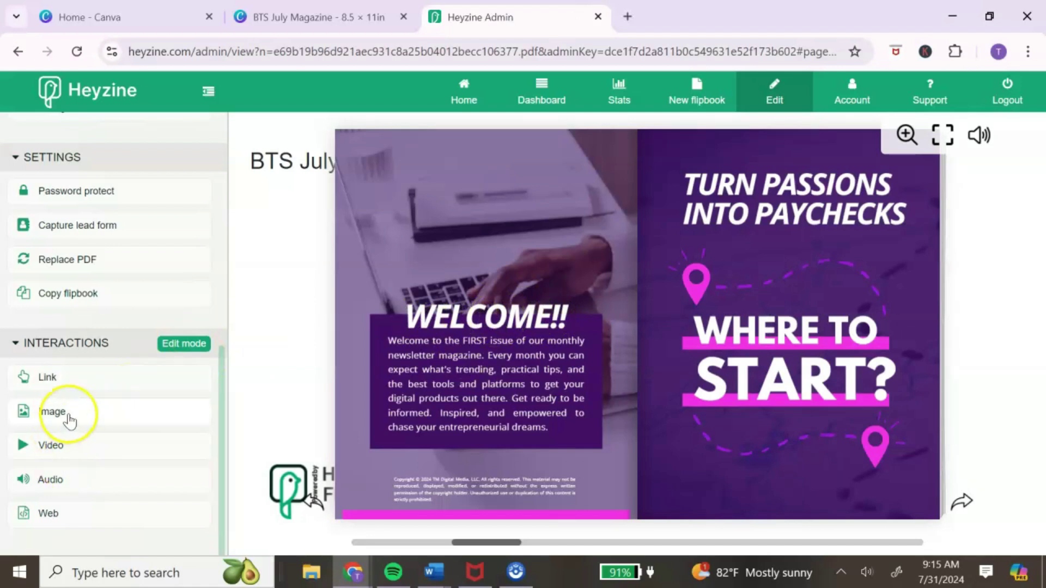
Step: Draw a video area above the WELCOME!! heading on page 2, look at its source types, and stop editing without a link
left_click(68, 445)
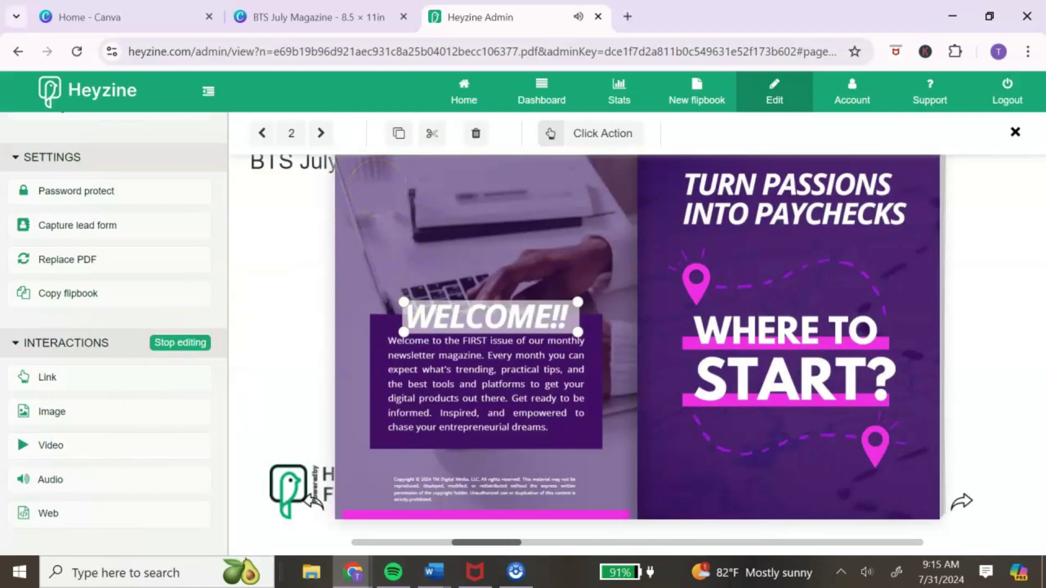
left_click_drag(391, 180, 611, 290)
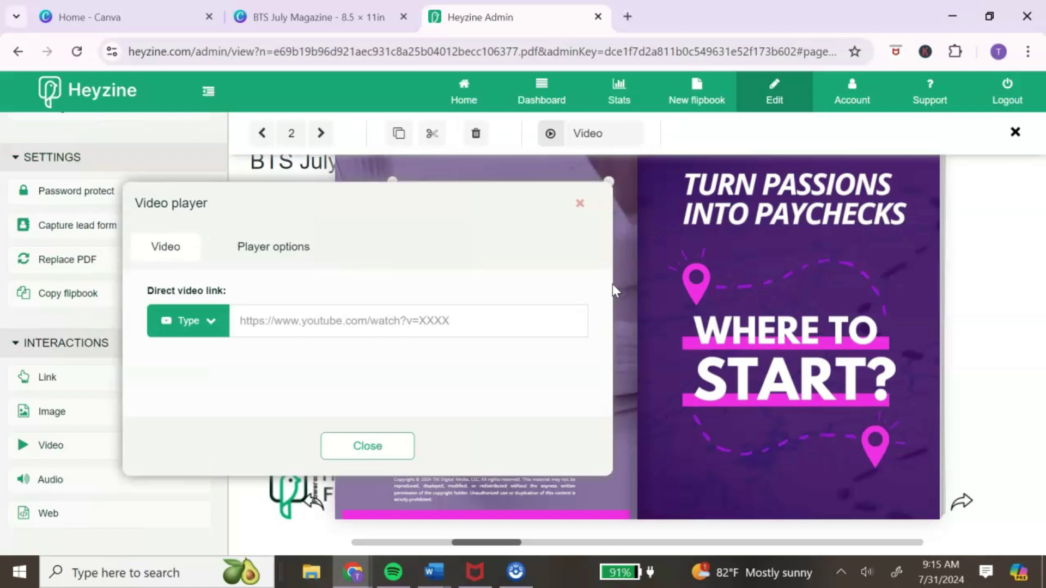
left_click(214, 322)
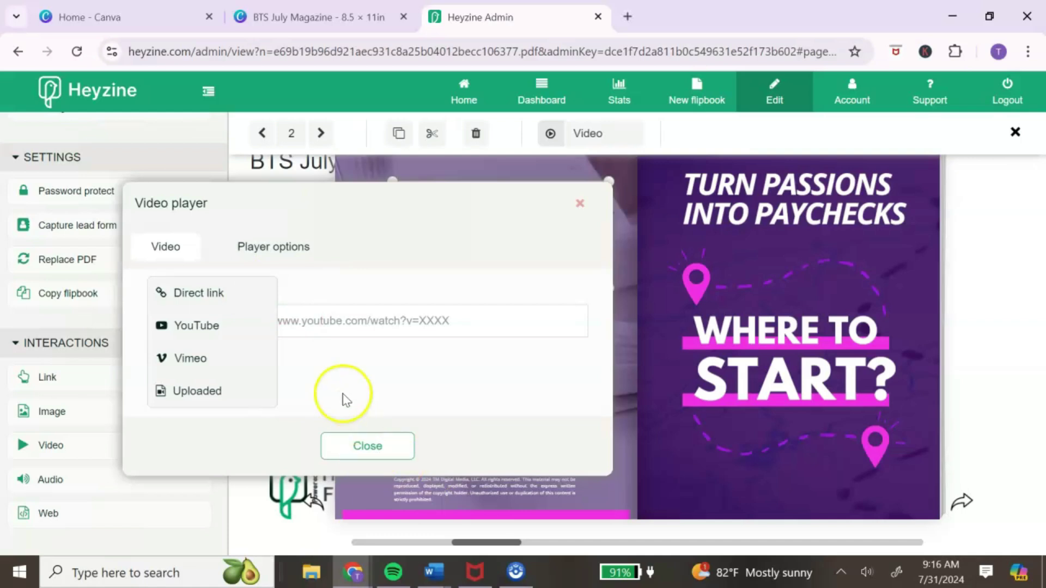
left_click(365, 447)
left_click(195, 341)
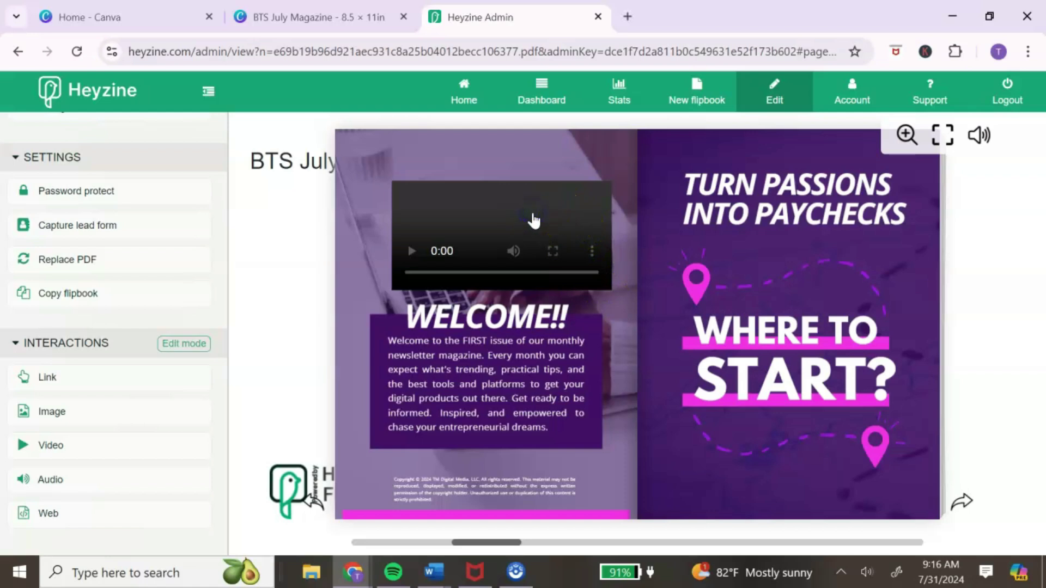
Step: Delete the empty video area above the WELCOME!! heading and leave interaction editing
double_click(446, 240)
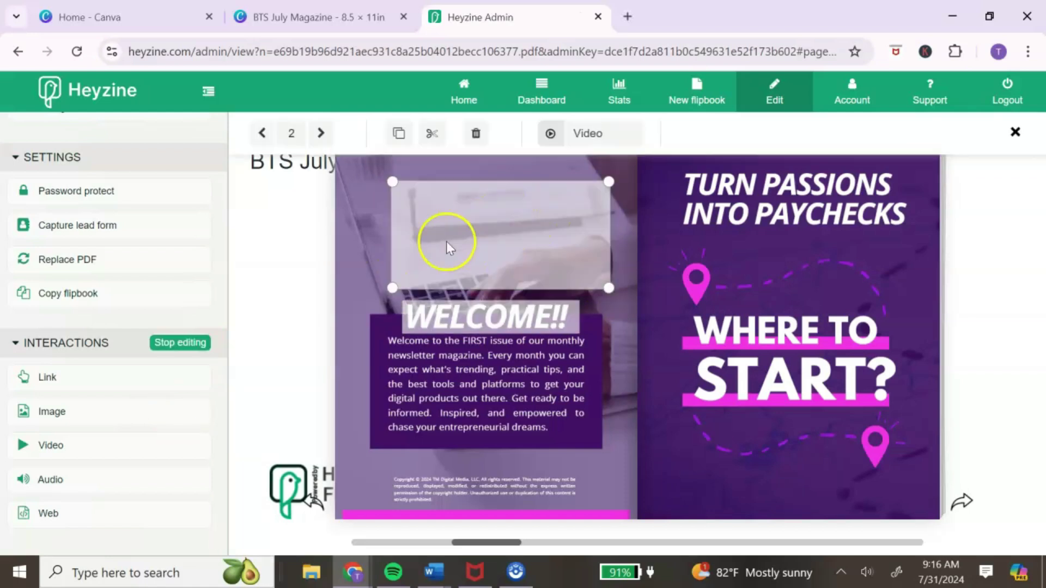
left_click(476, 136)
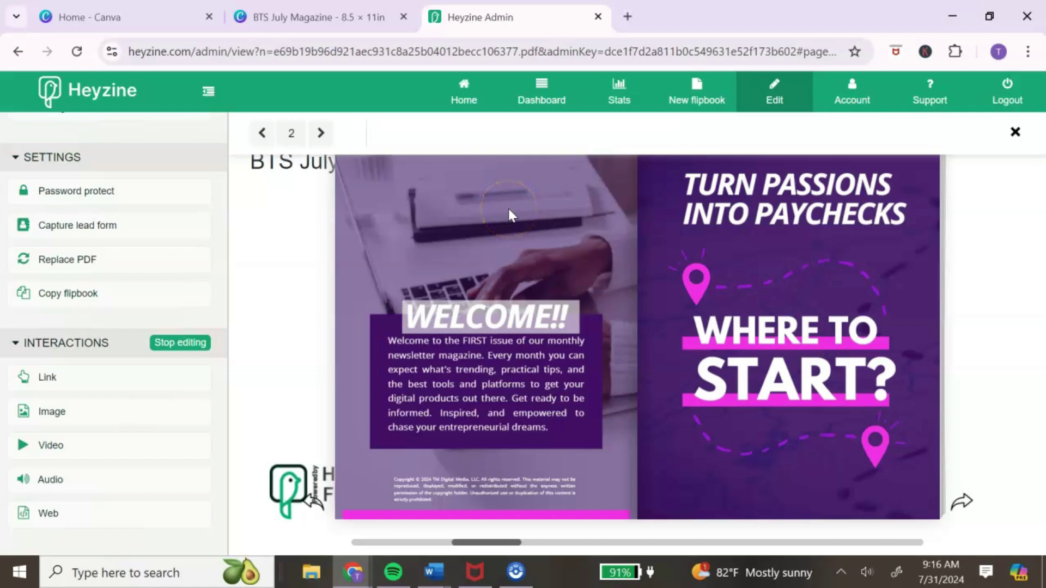
left_click(182, 343)
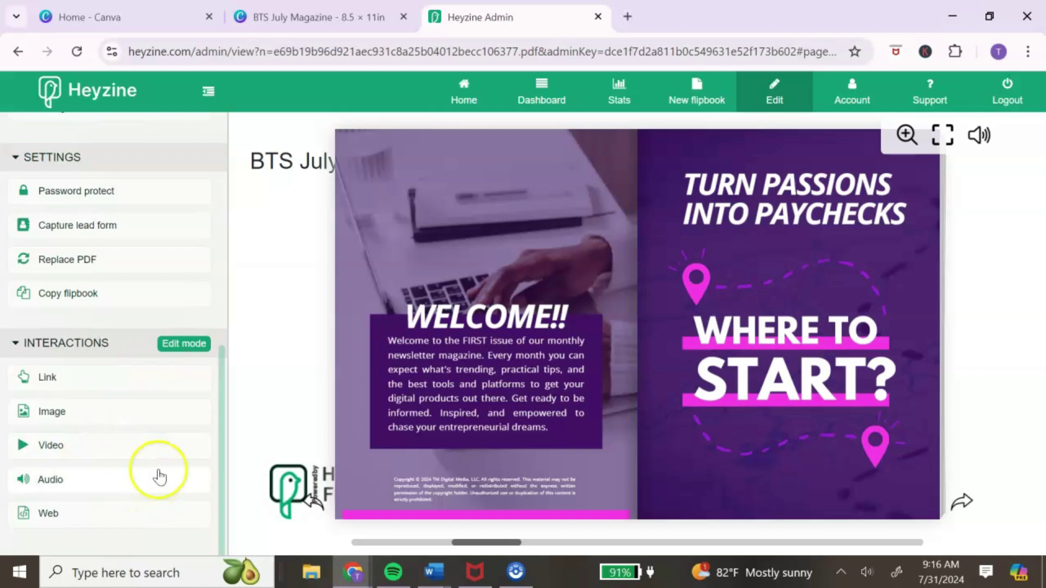
left_click(141, 487)
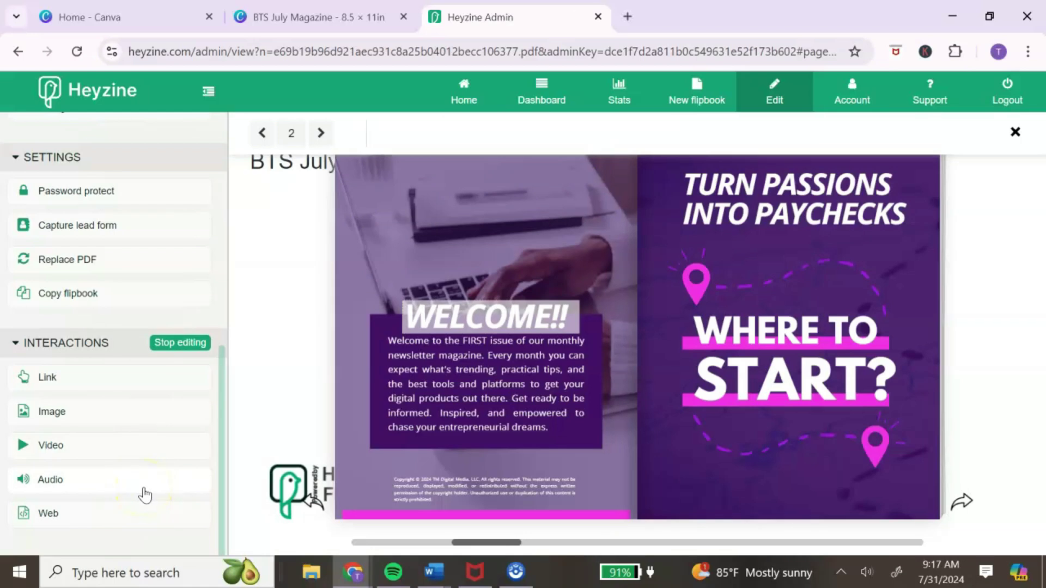
left_click(185, 343)
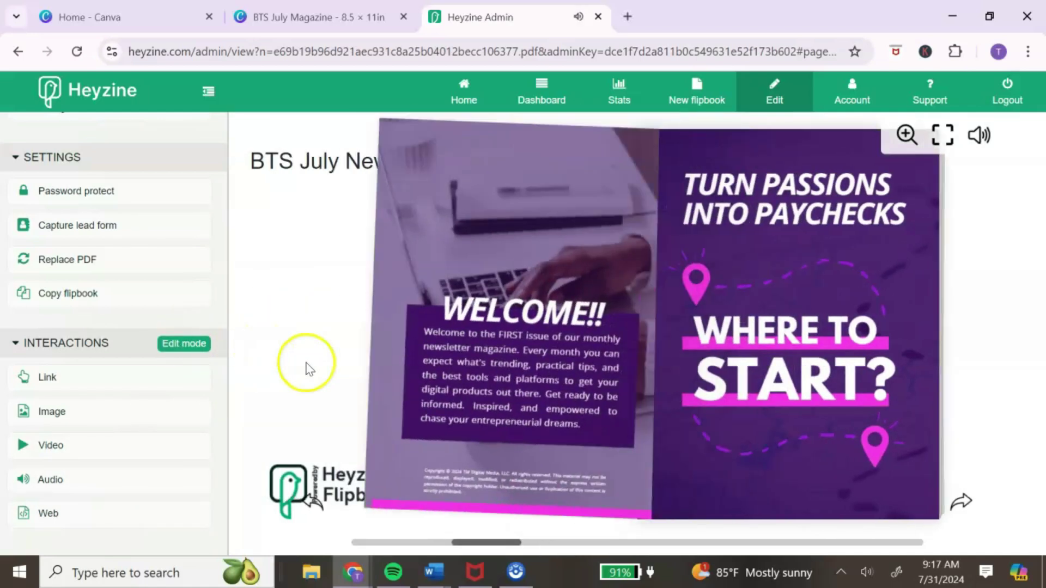
Step: Save the flipbook and open its reader link in a new tab from the sharing options
scroll(201, 229, "up", 5)
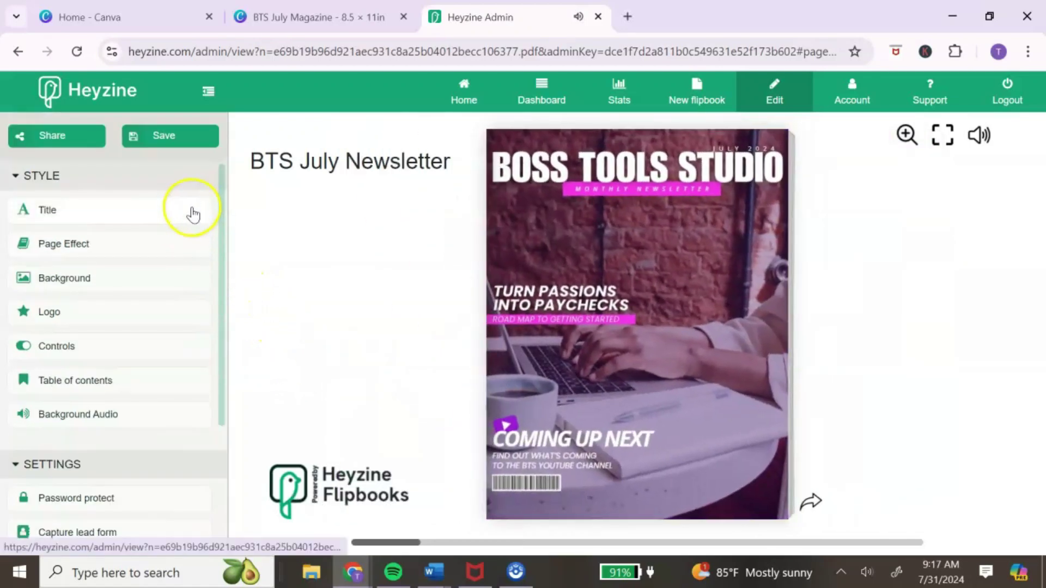
left_click(169, 138)
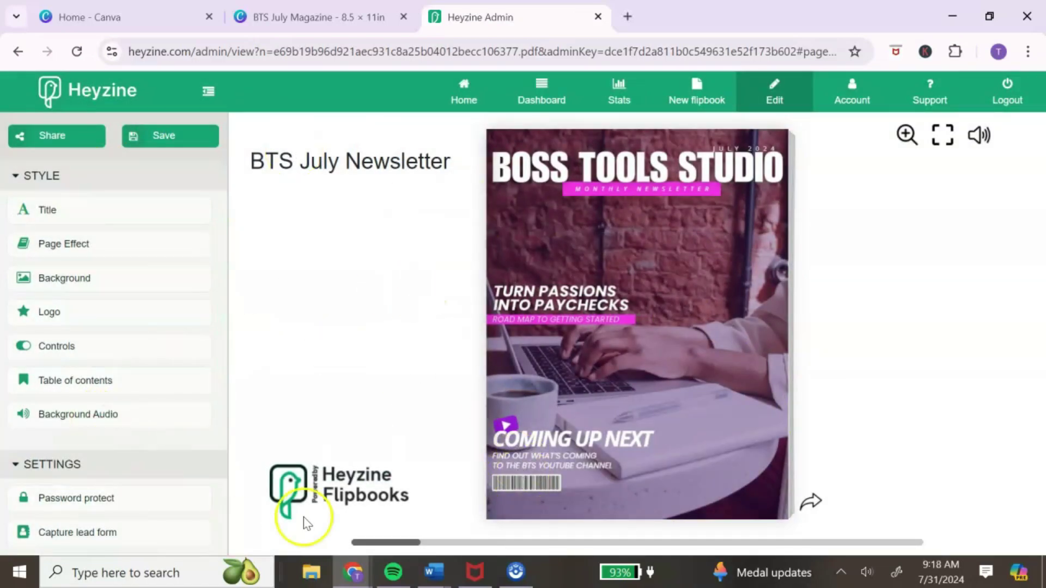
left_click(40, 137)
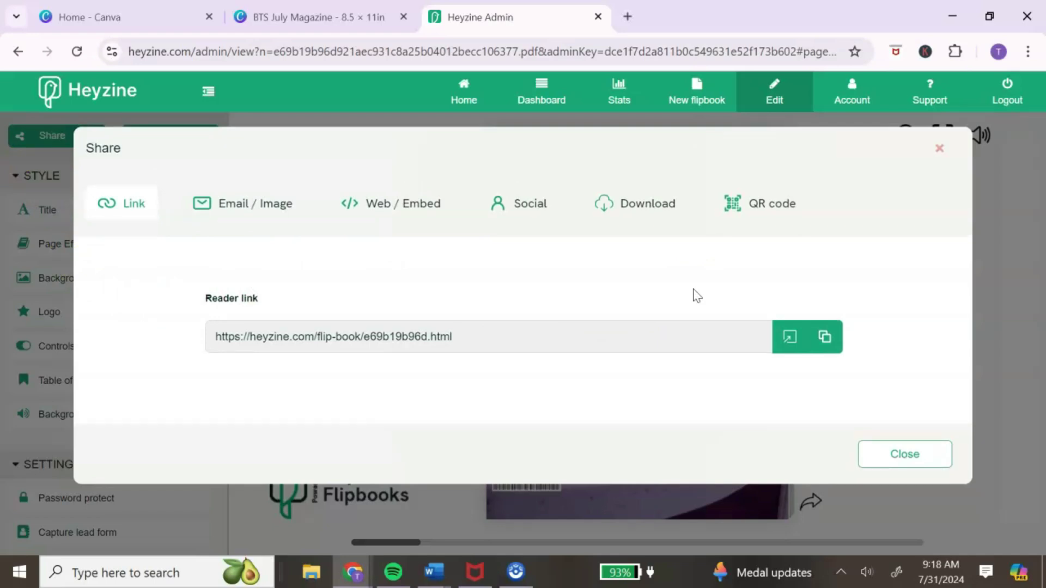
left_click(789, 340)
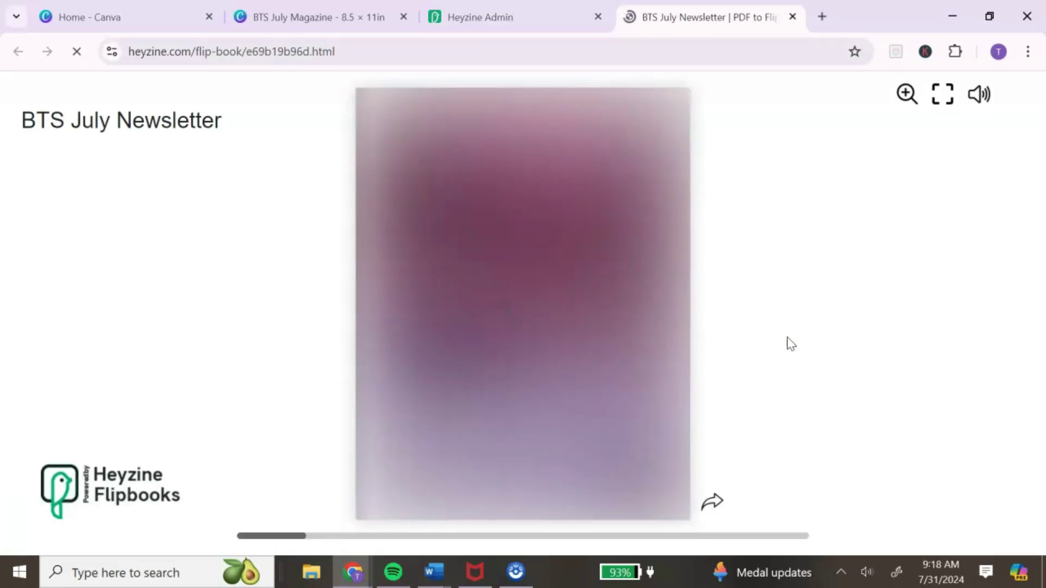
Step: Page forward through the published BTS July Newsletter from the cover to check how it reads
left_click(712, 501)
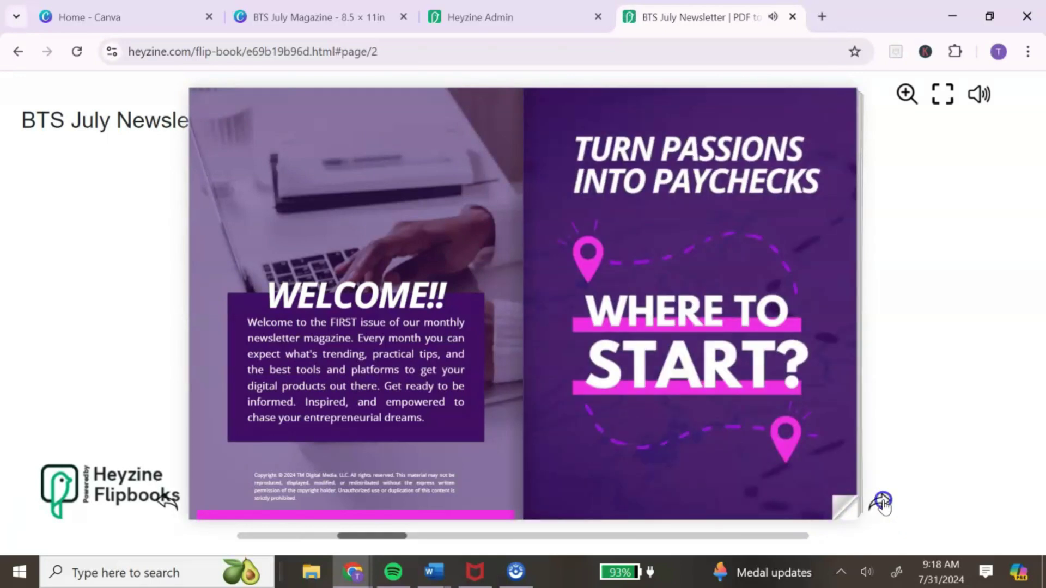
left_click(883, 503)
left_click(882, 503)
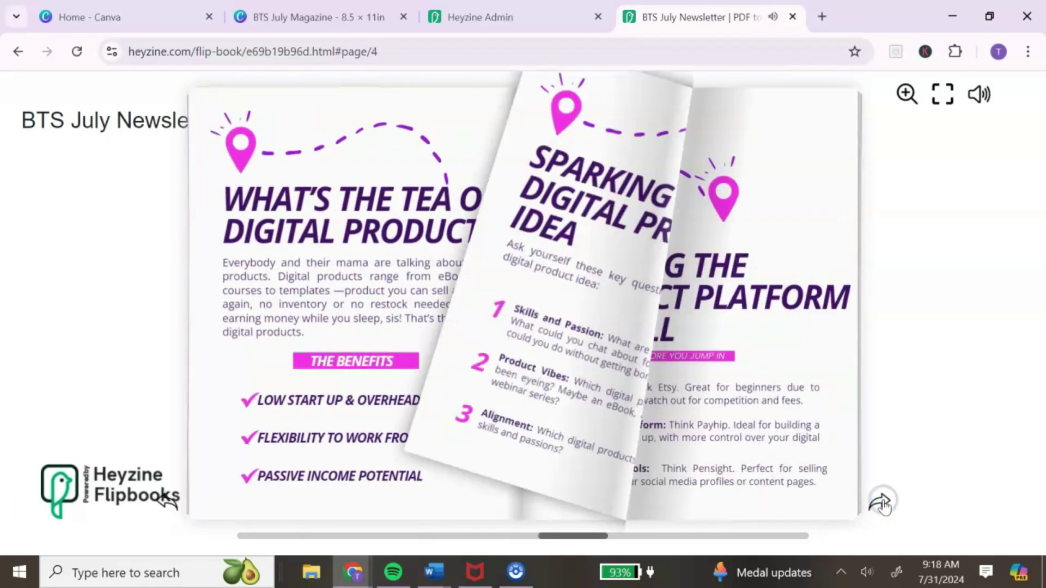
left_click(883, 503)
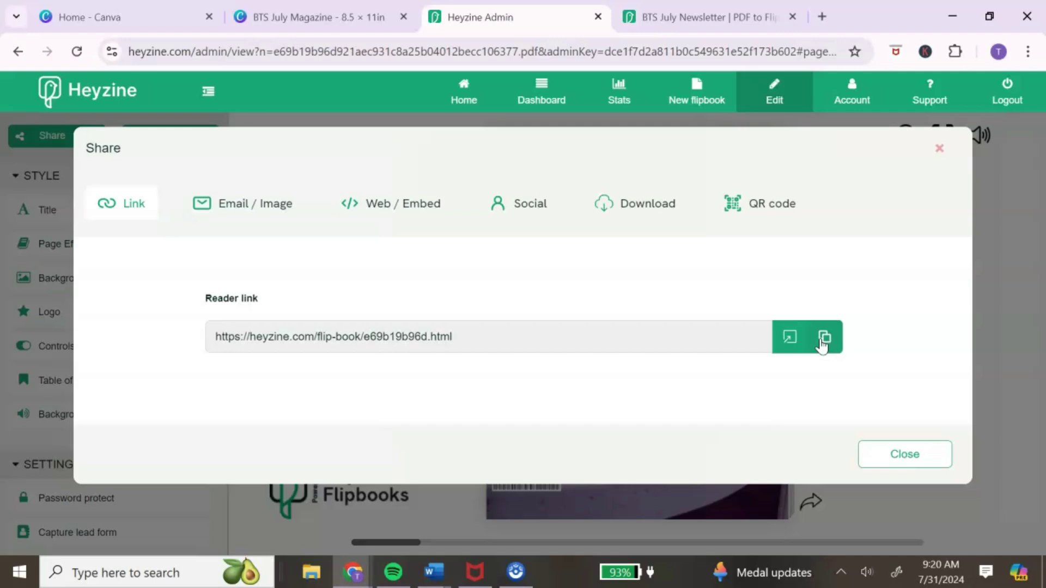
Step: Copy the flipbook's reader link in Heyzine Admin and review the Email / Image, Web / Embed, Social, Download and QR code sharing options
left_click(823, 343)
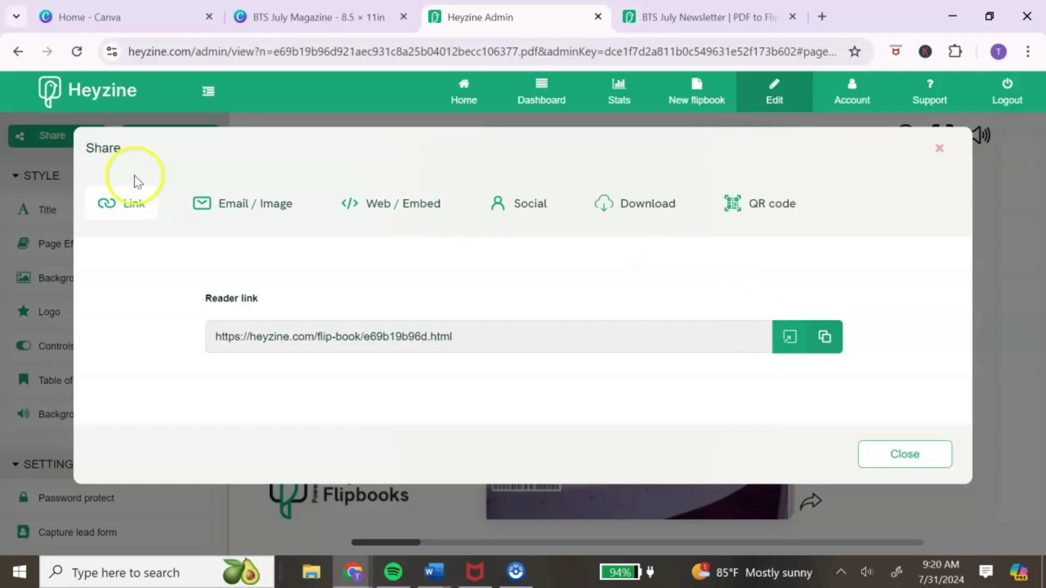
left_click(285, 208)
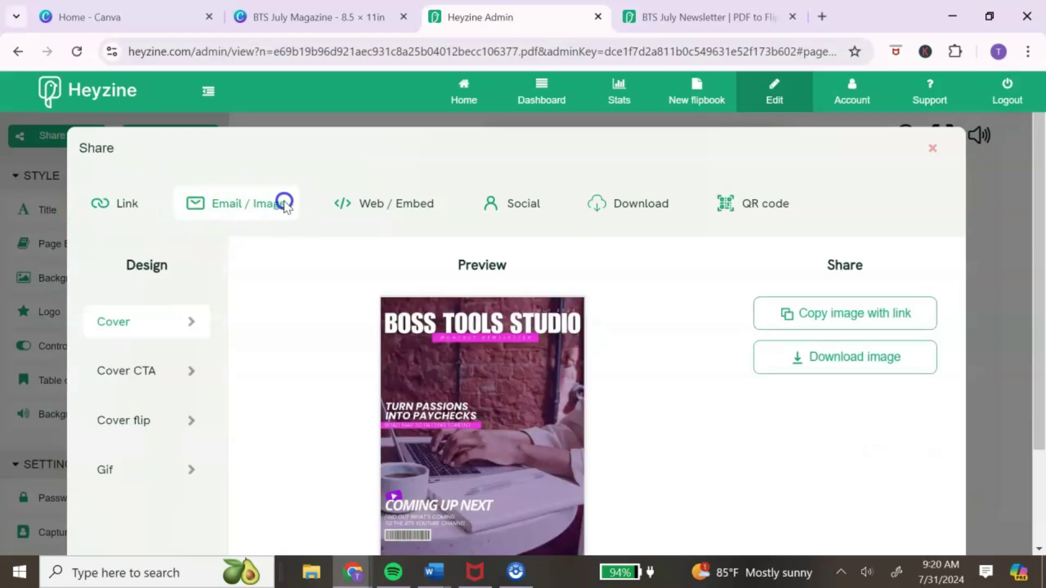
left_click(373, 197)
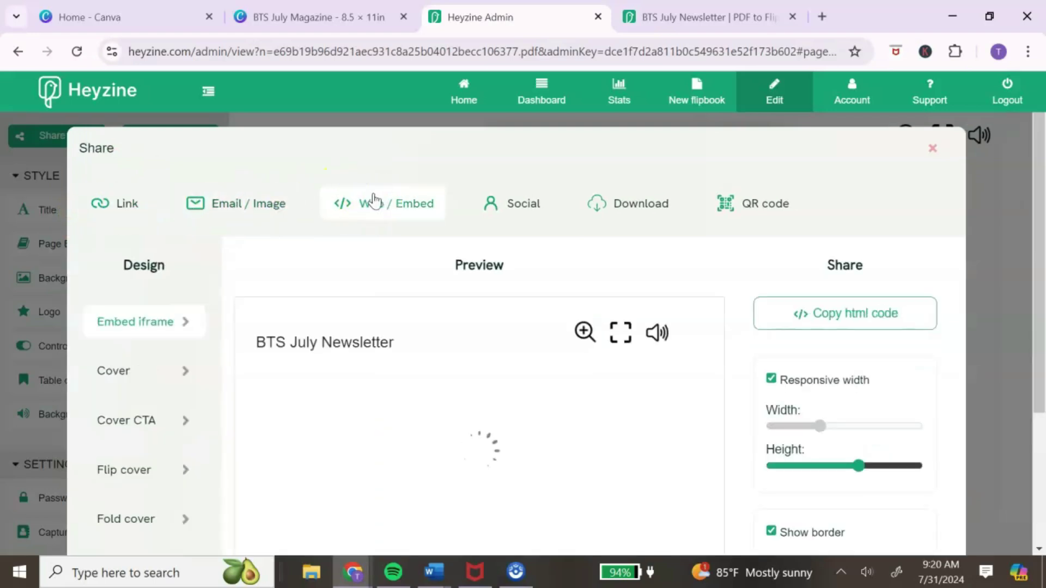
left_click(517, 213)
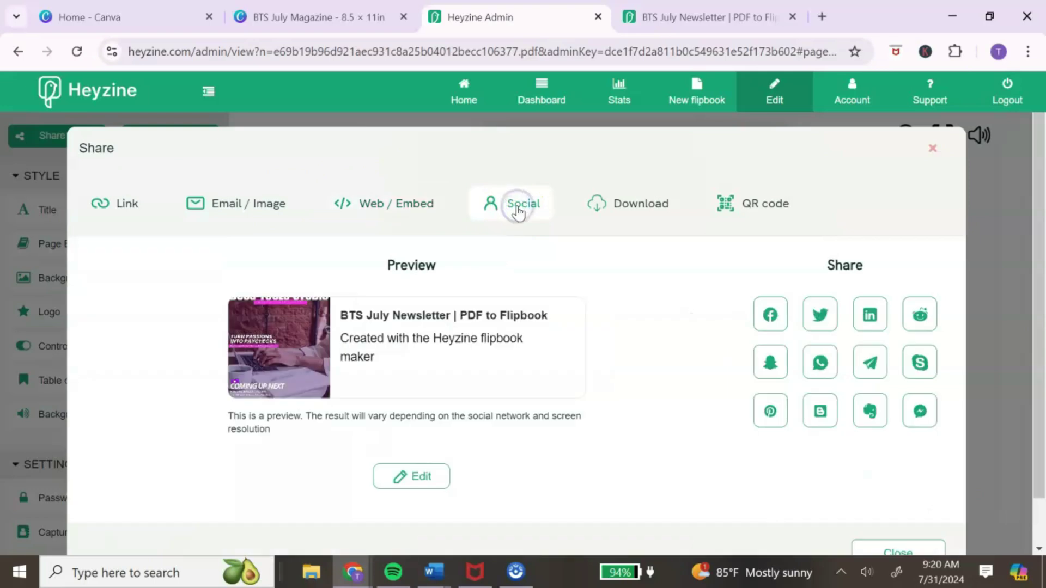
left_click(608, 200)
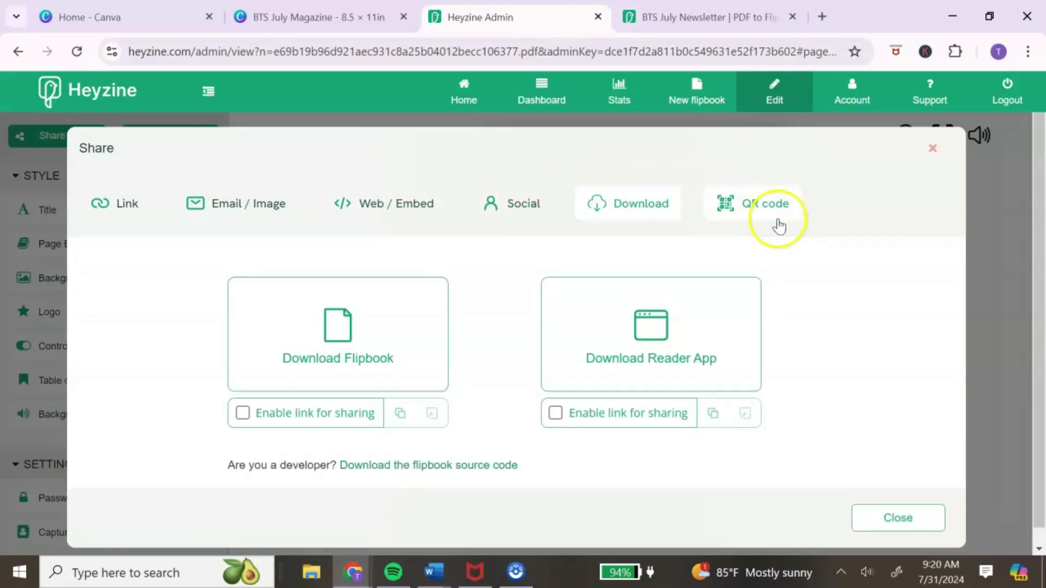
left_click(733, 213)
left_click(653, 212)
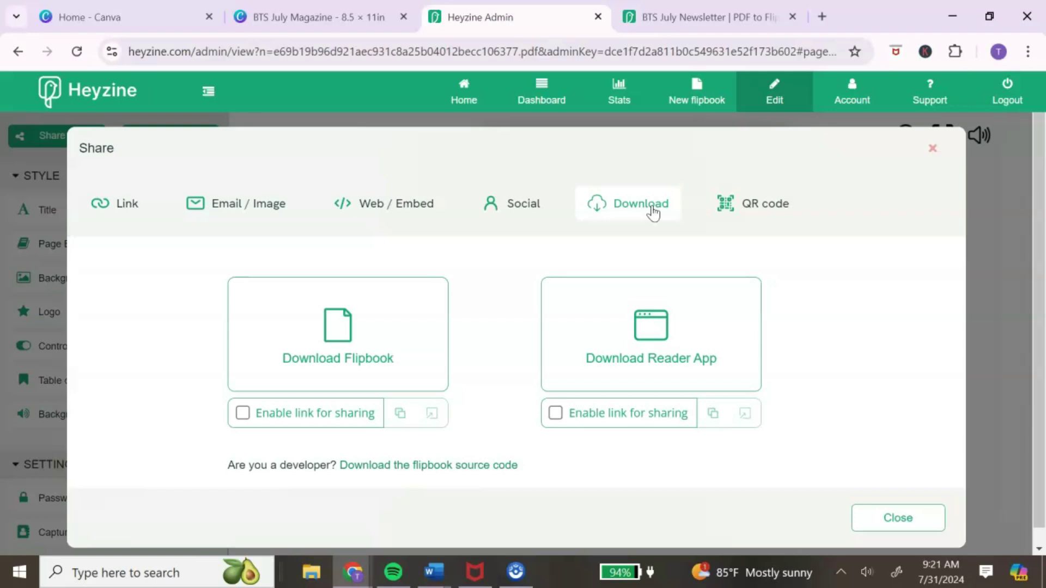
left_click(122, 211)
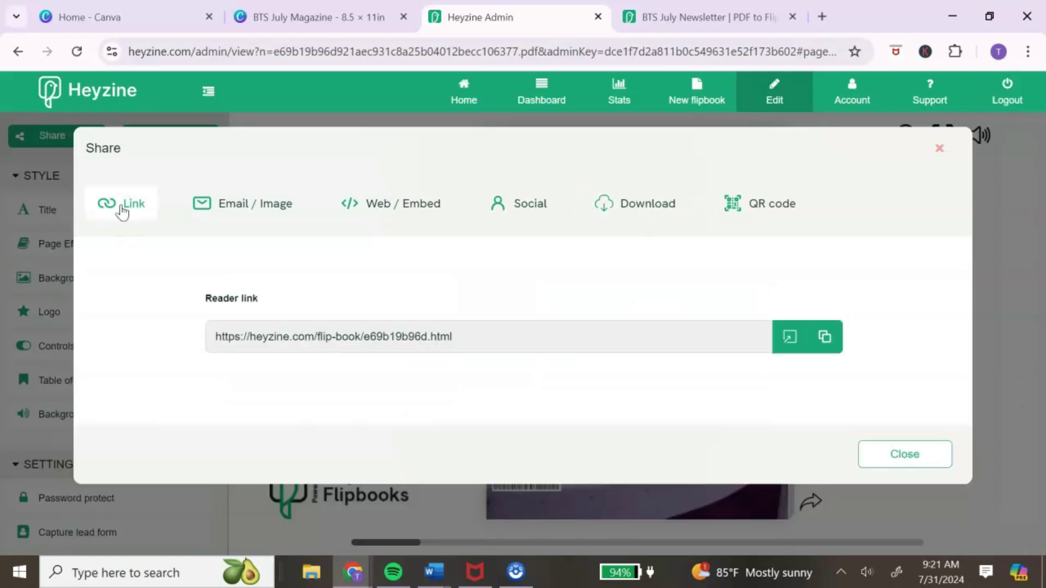